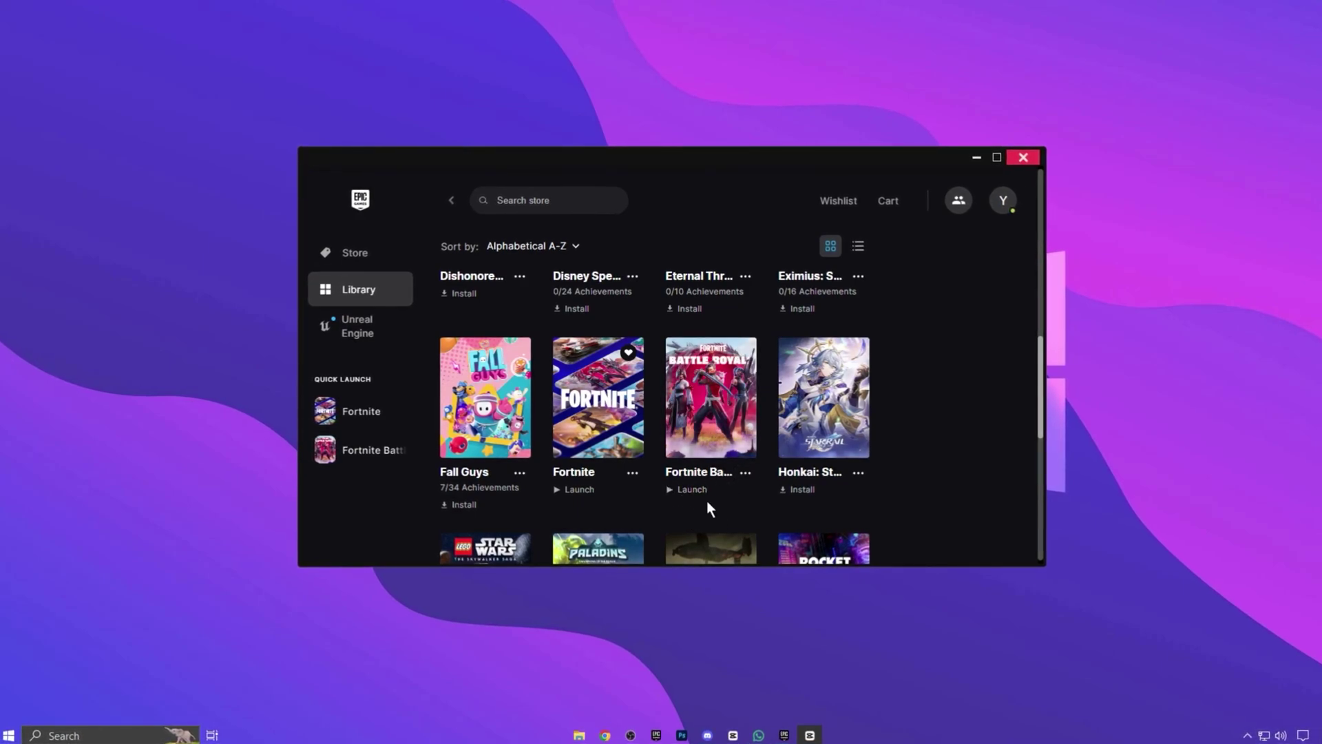
Open the installation options for Fortnite from its entry in the game library.
{"action": "left_click", "coordinate": [632, 472]}
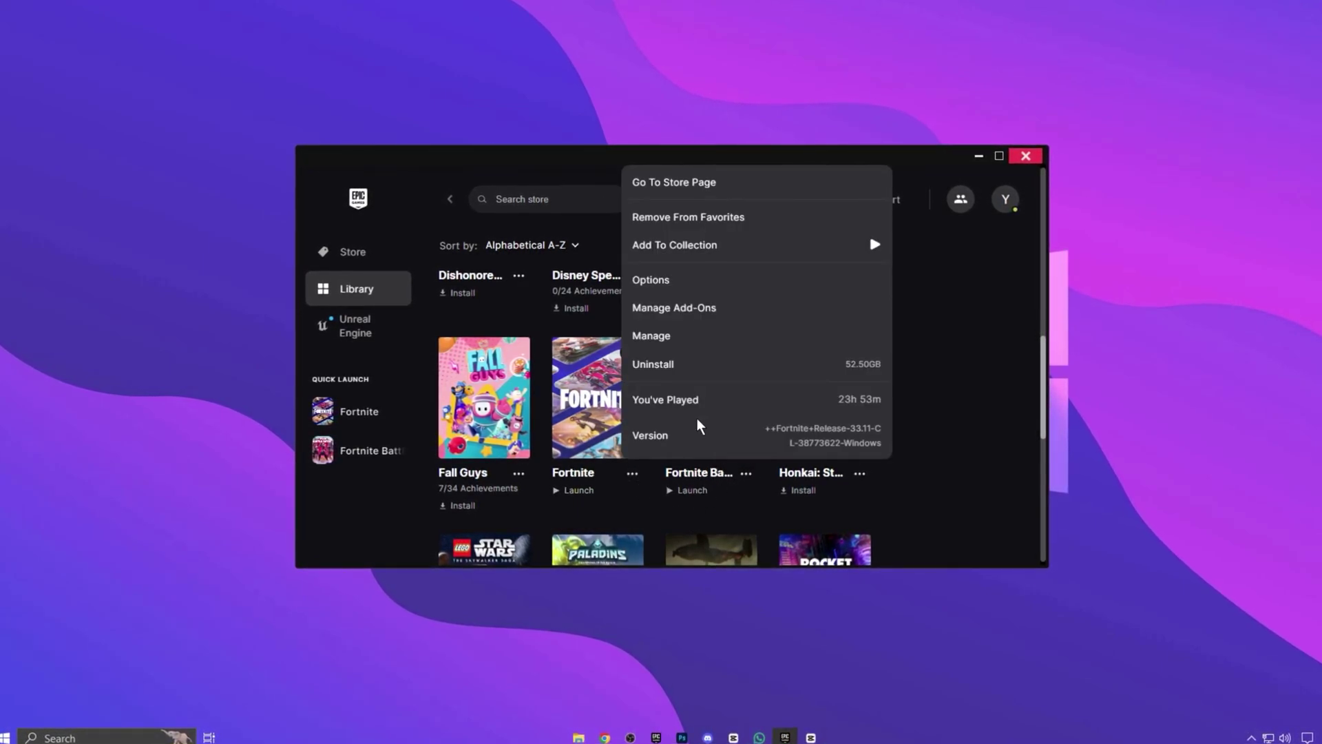
{"action": "left_click", "coordinate": [685, 279]}
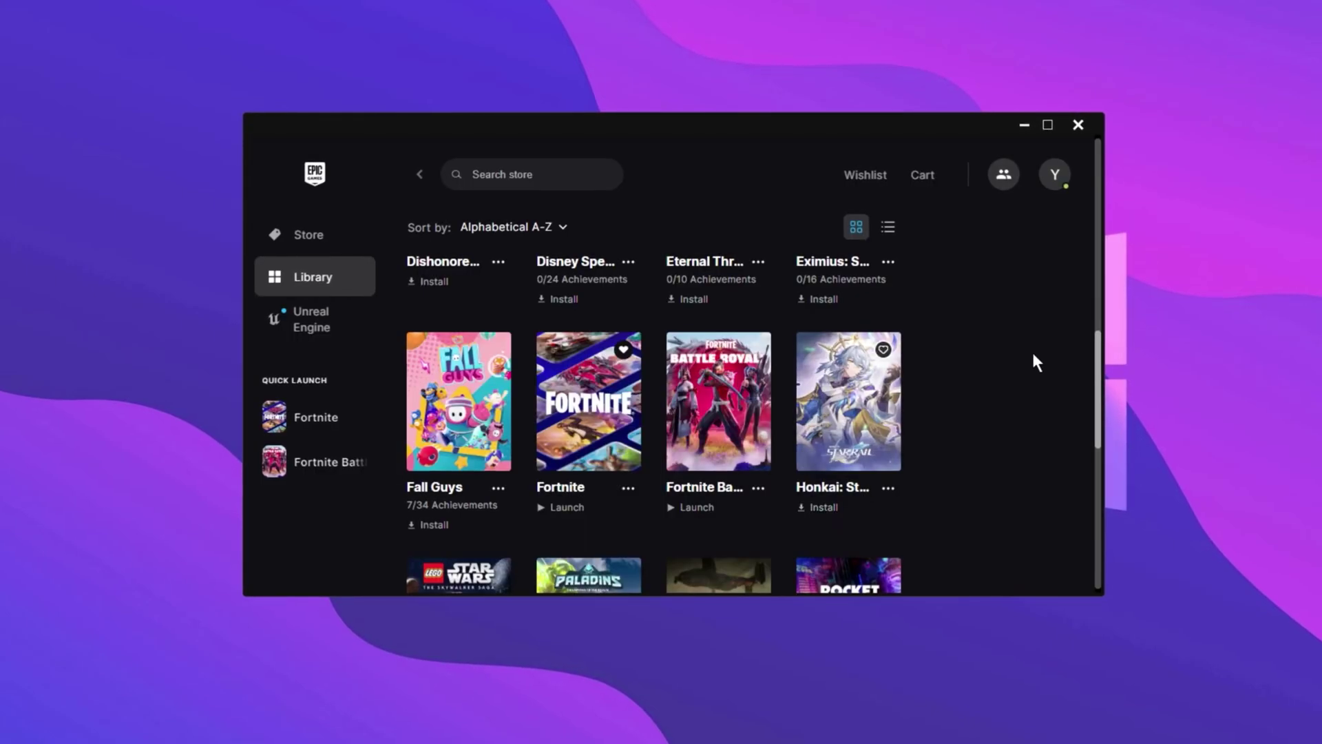
Turn off Show Free Game Notifications under Desktop Notifications in the Epic Games launcher settings.
{"action": "left_click", "coordinate": [1073, 185]}
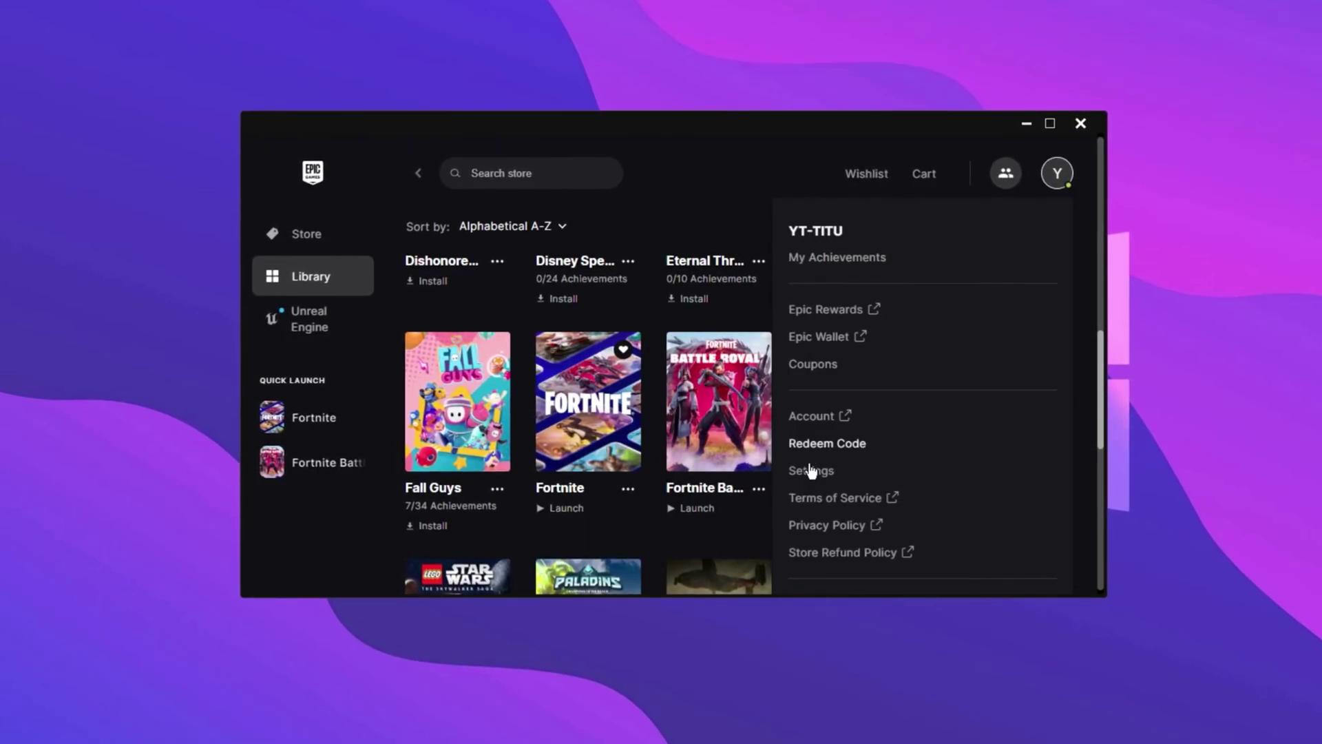
{"action": "left_click", "coordinate": [778, 470]}
{"action": "scroll", "coordinate": [1098, 319], "scroll_direction": "down", "scroll_amount": 6}
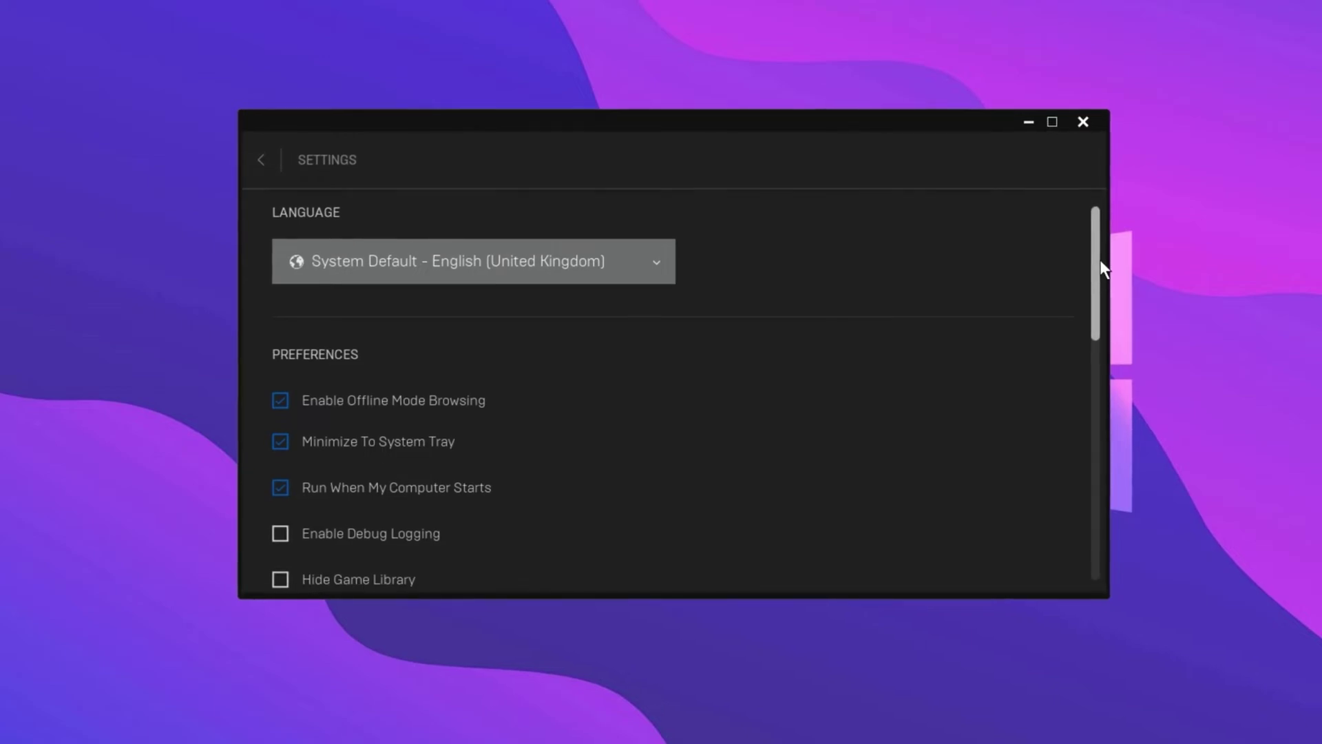
{"action": "scroll", "coordinate": [1105, 372], "scroll_direction": "down", "scroll_amount": 1}
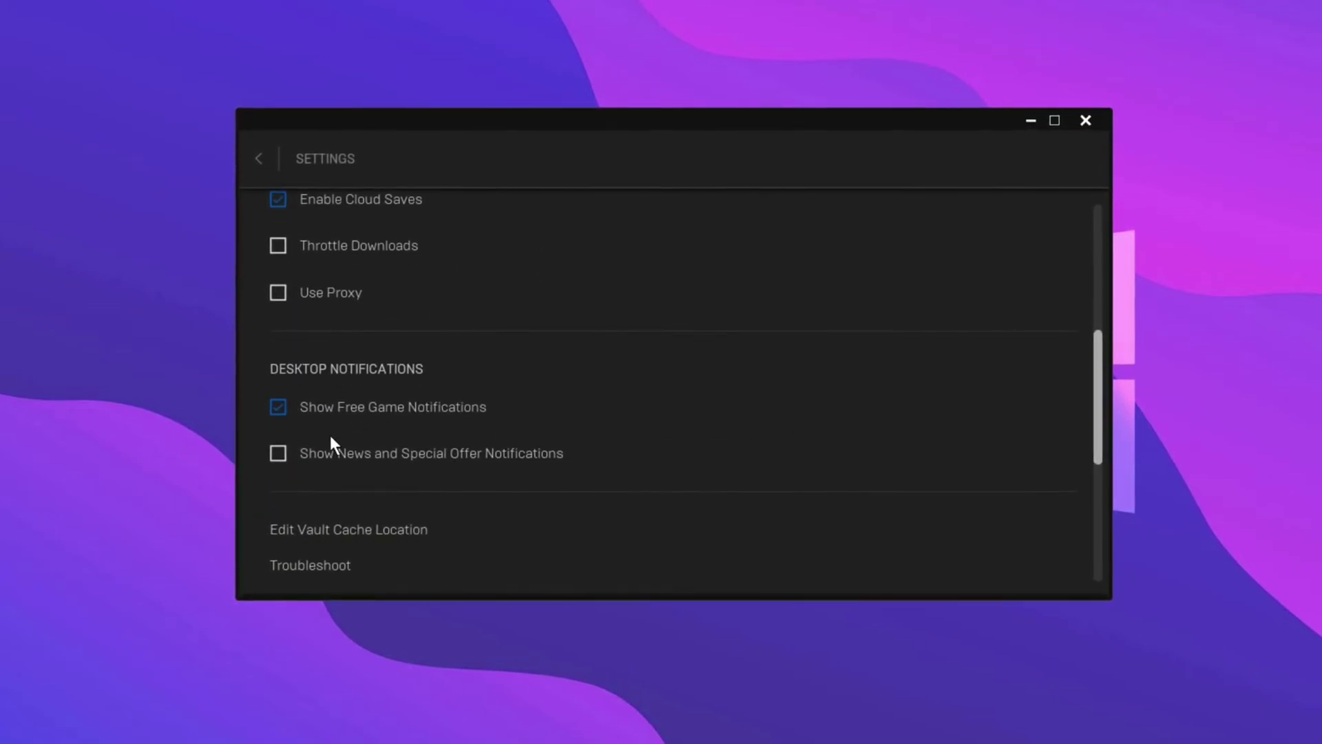
{"action": "left_click", "coordinate": [290, 416]}
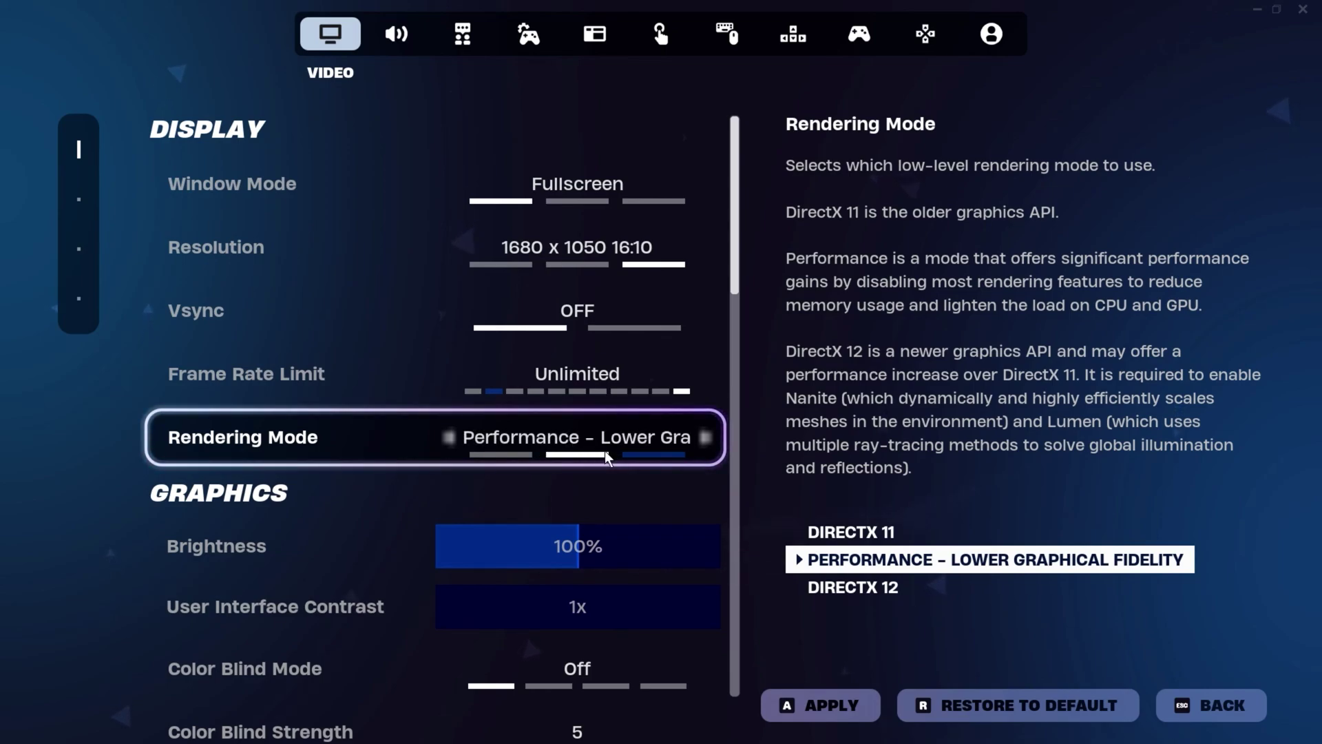
Review Fortnite's video settings from Display through Graphics Quality down to the Advanced Graphics section.
{"action": "scroll", "coordinate": [587, 448], "scroll_direction": "down", "scroll_amount": 10}
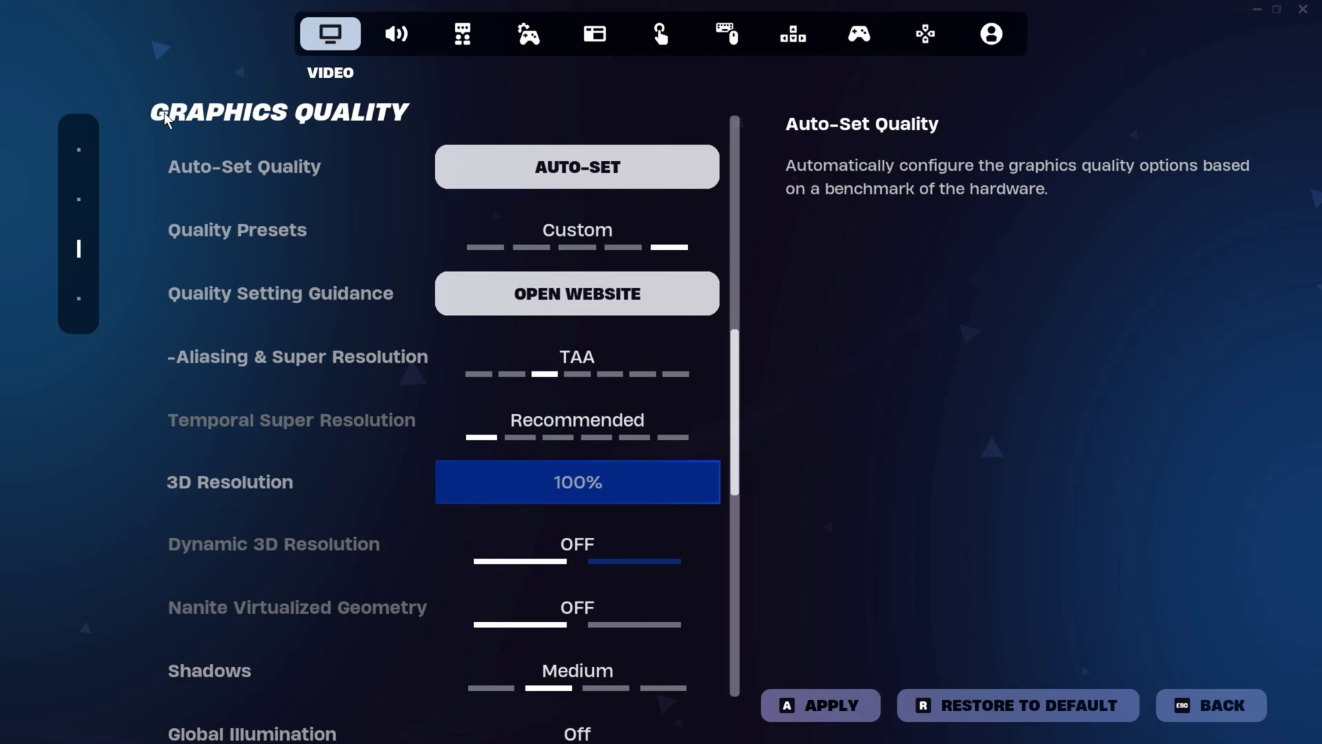
{"action": "scroll", "coordinate": [251, 223], "scroll_direction": "down", "scroll_amount": 4}
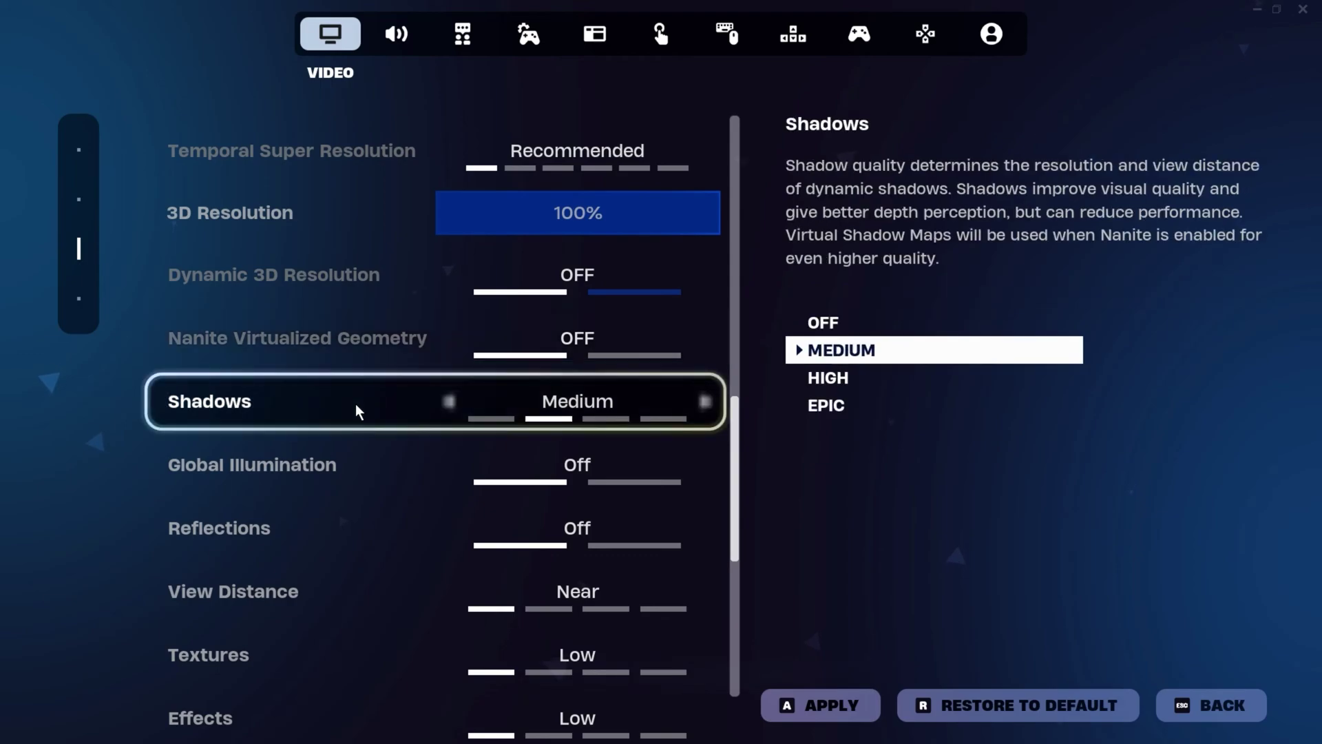
{"action": "left_click_drag", "start_coordinate": [734, 461], "coordinate": [729, 642]}
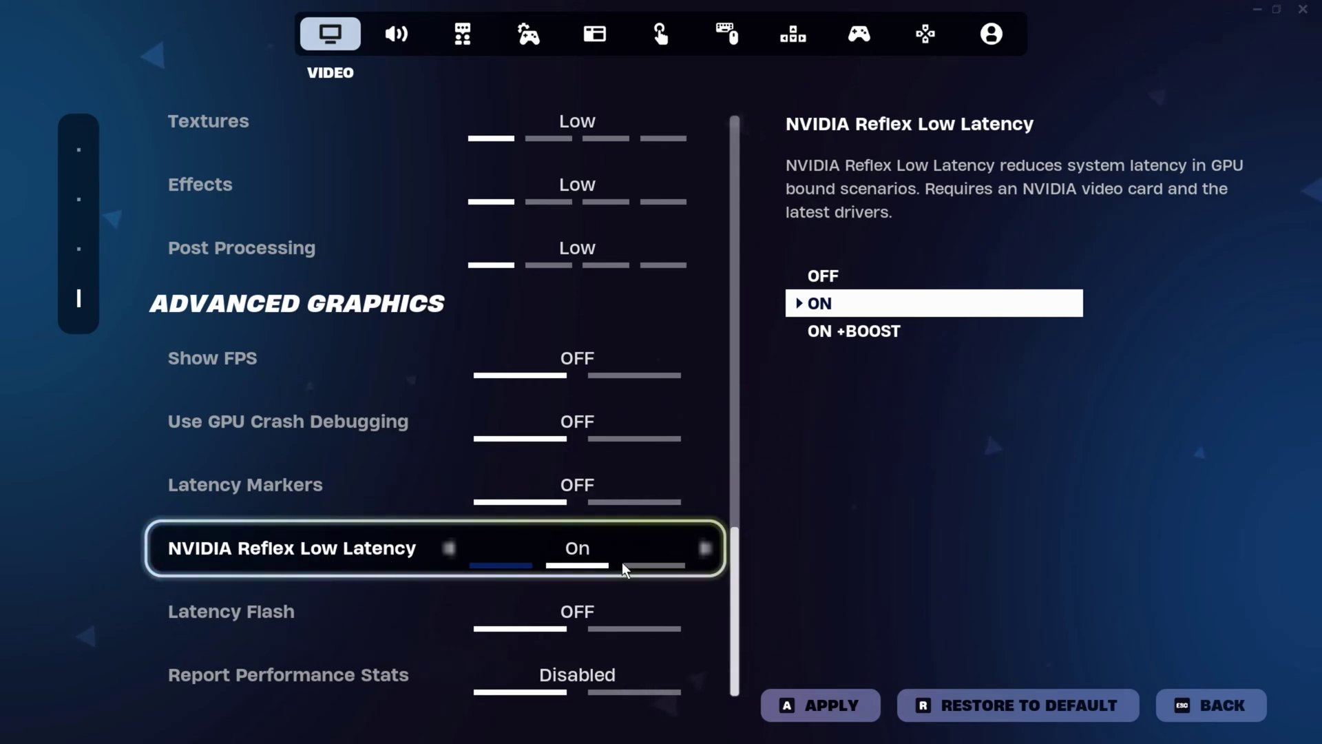
Turn off idle energy saving and inactive window energy saving in Fortnite's game settings.
{"action": "left_click", "coordinate": [530, 47]}
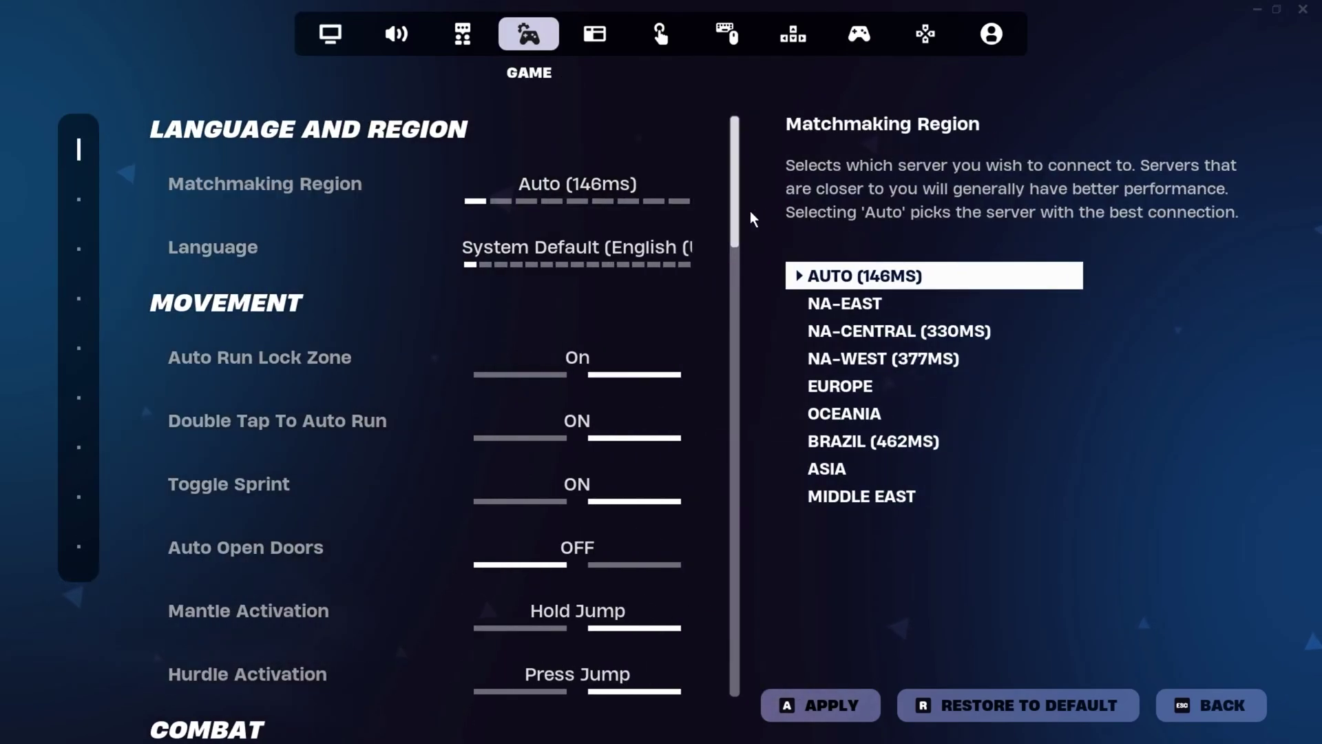
{"action": "scroll", "coordinate": [732, 279], "scroll_direction": "down", "scroll_amount": 10}
{"action": "scroll", "coordinate": [724, 518], "scroll_direction": "down", "scroll_amount": 15}
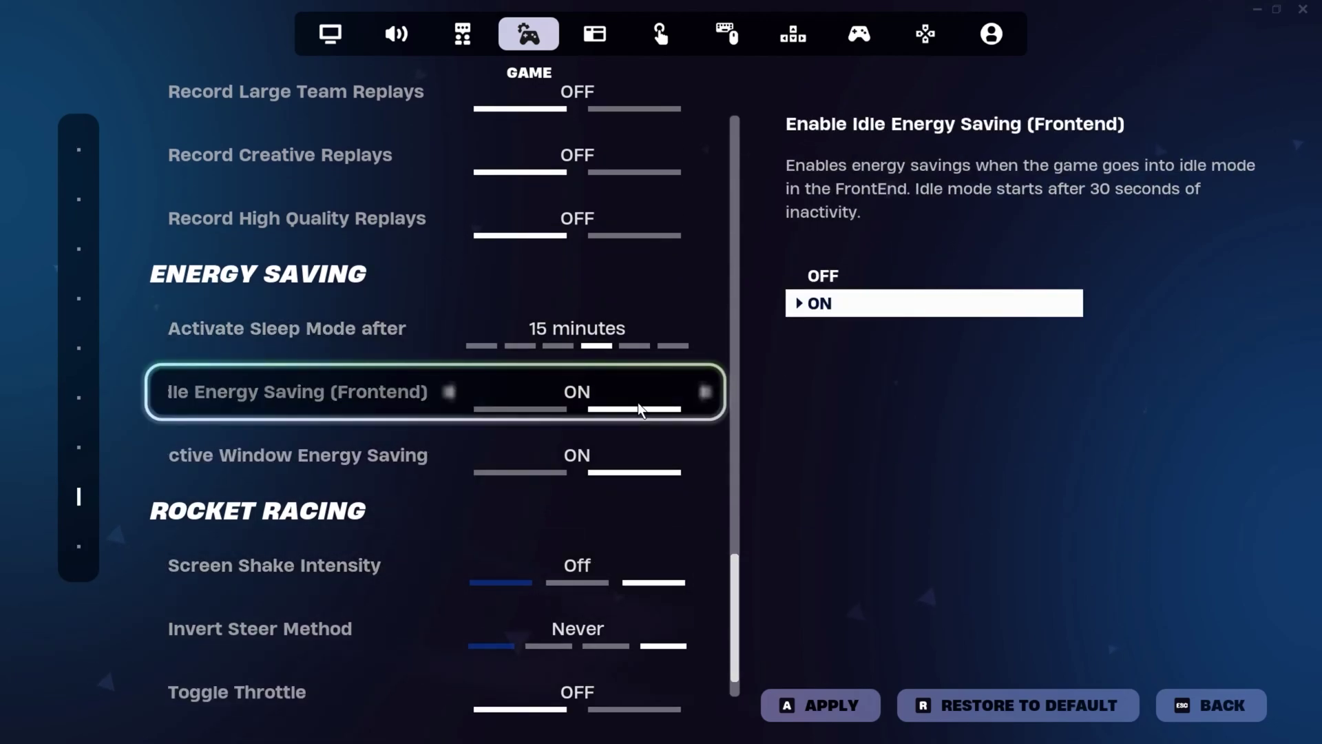
{"action": "left_click", "coordinate": [705, 394]}
{"action": "left_click", "coordinate": [700, 458]}
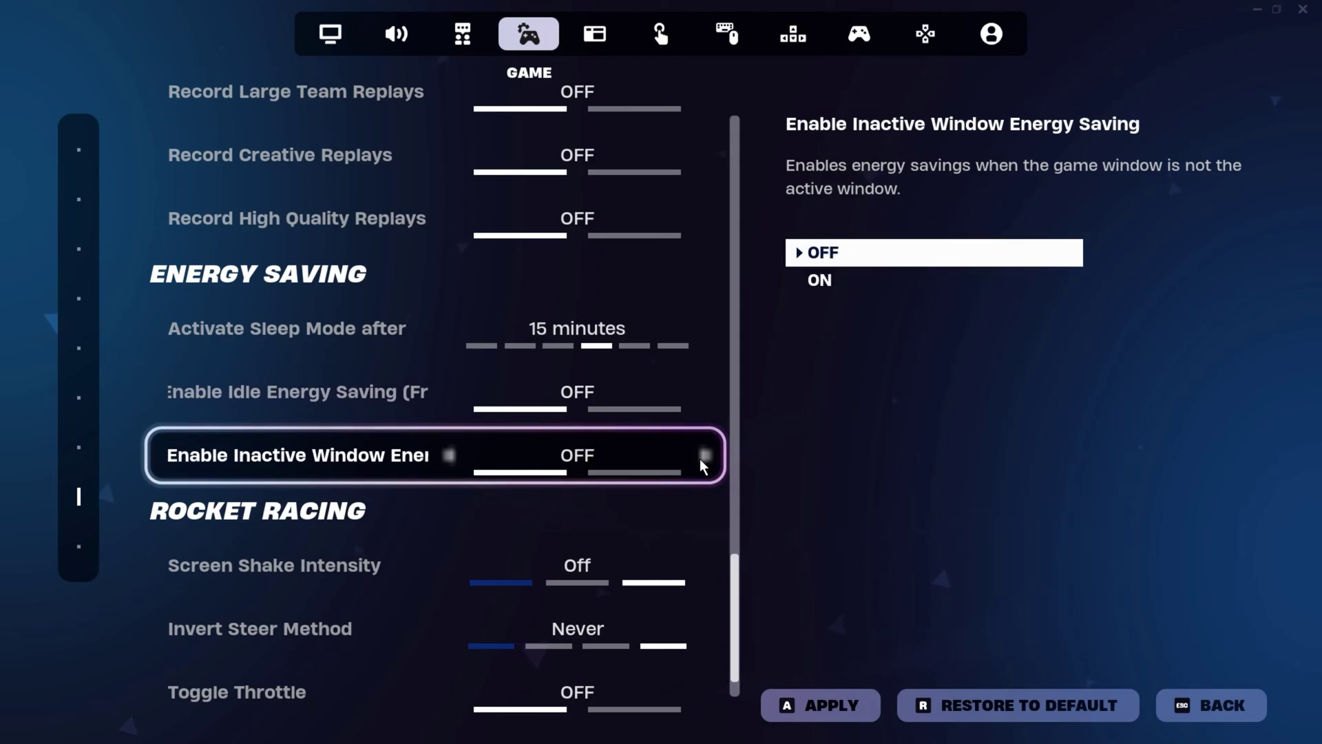
Review the replay recording options in the game settings and look through the audio settings.
{"action": "scroll", "coordinate": [741, 550], "scroll_direction": "up", "scroll_amount": 5}
{"action": "scroll", "coordinate": [741, 528], "scroll_direction": "up", "scroll_amount": 1}
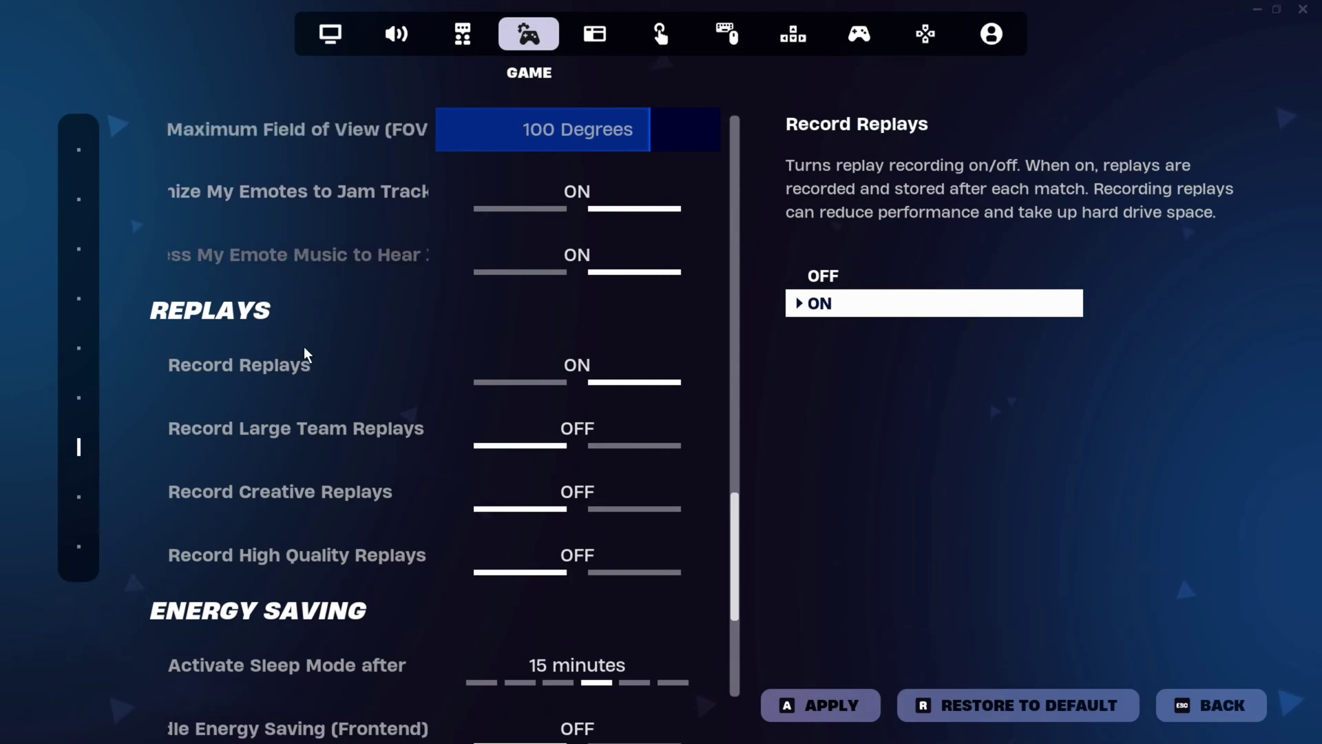
{"action": "left_click", "coordinate": [402, 67]}
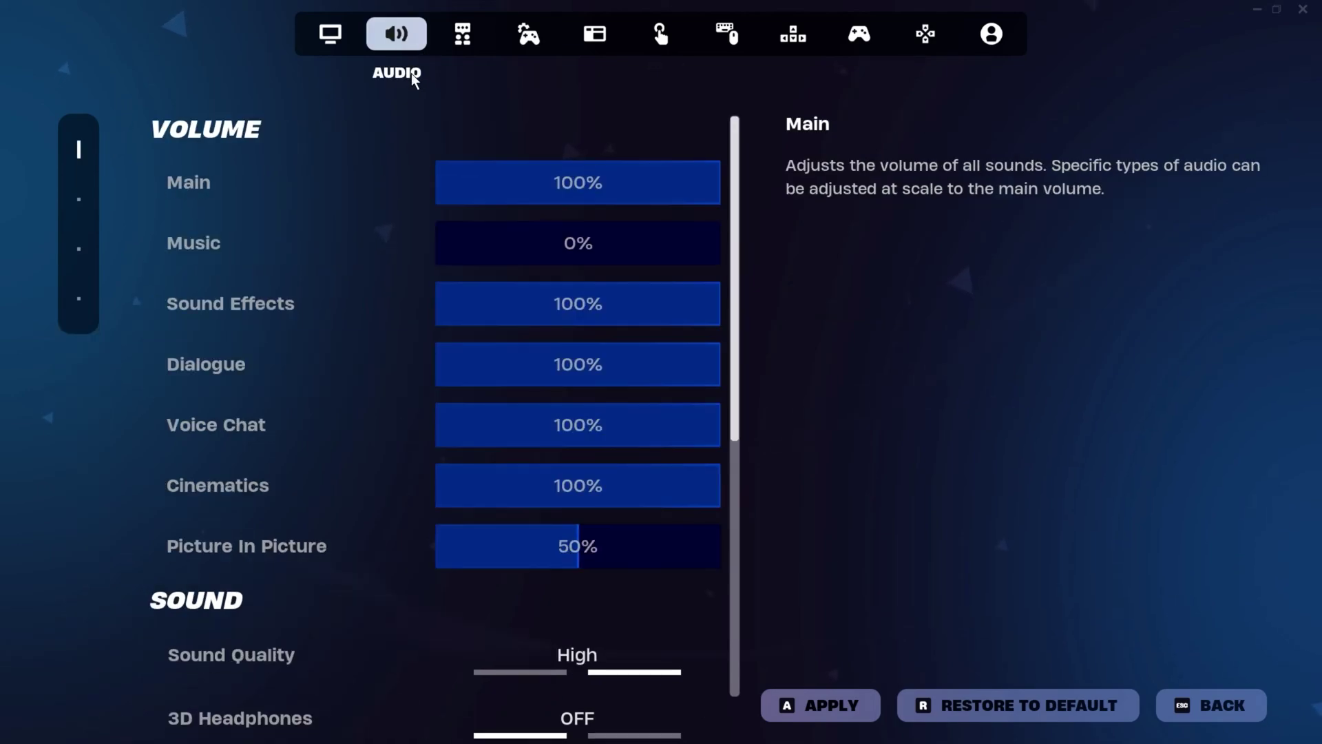
{"action": "left_click_drag", "start_coordinate": [740, 272], "coordinate": [738, 472]}
{"action": "left_click", "coordinate": [526, 441]}
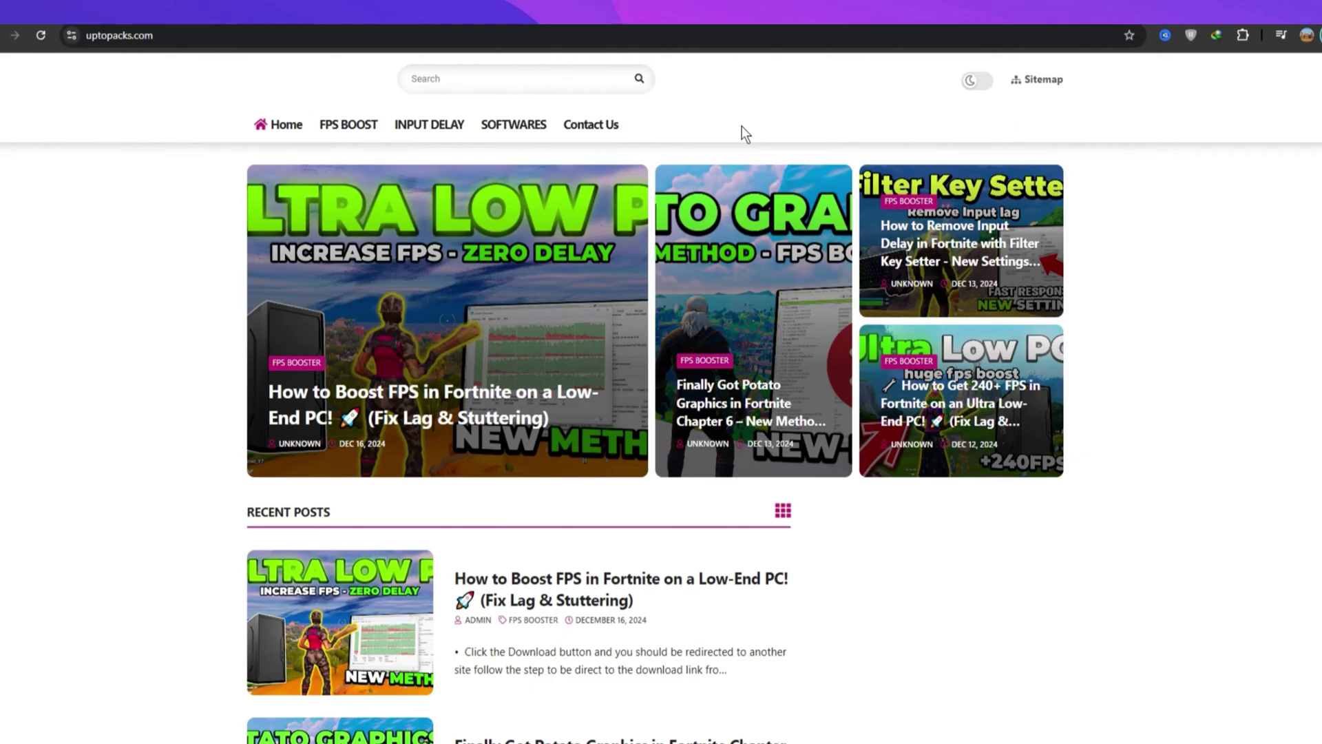
Extract the Fortnite Ultimate FPS Boost Pack archive onto the desktop and open the extracted folder.
{"action": "scroll", "coordinate": [661, 372], "scroll_direction": "down", "scroll_amount": 1}
{"action": "right_click", "coordinate": [652, 380]}
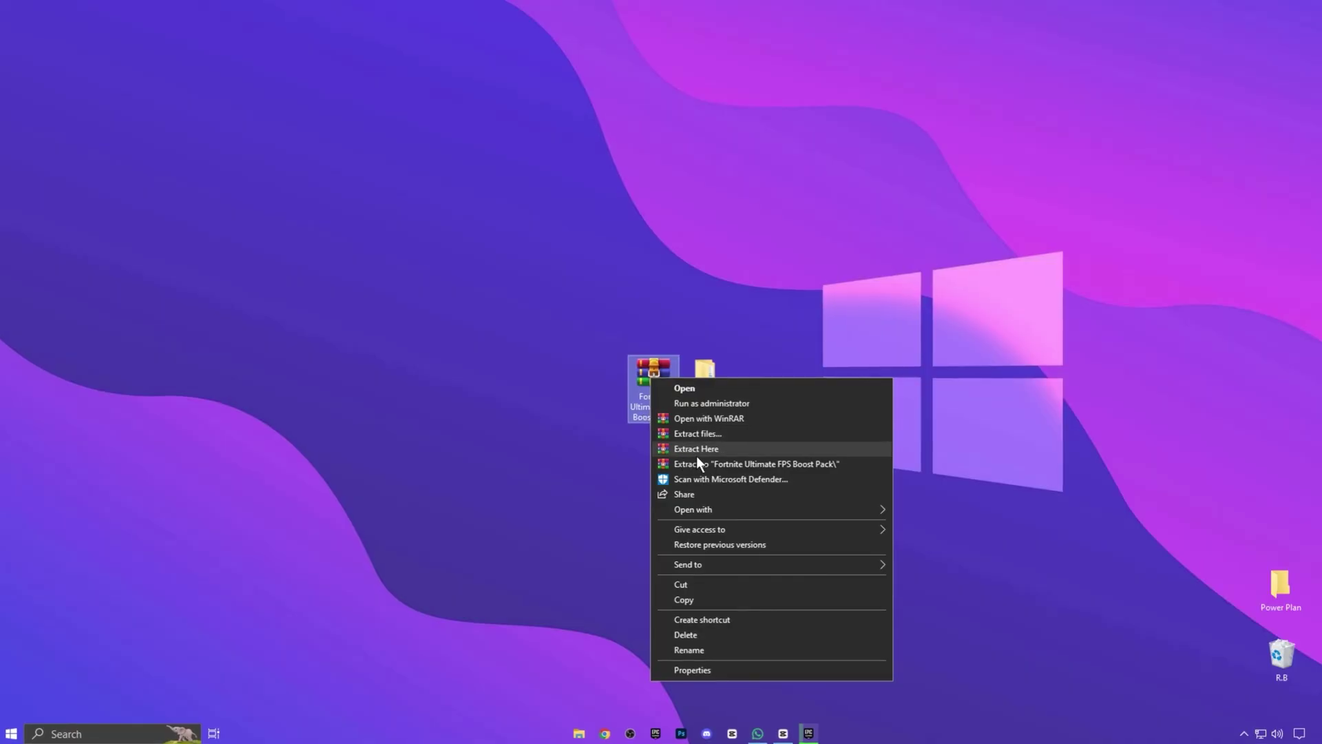
{"action": "left_click", "coordinate": [696, 451]}
{"action": "left_click", "coordinate": [706, 386]}
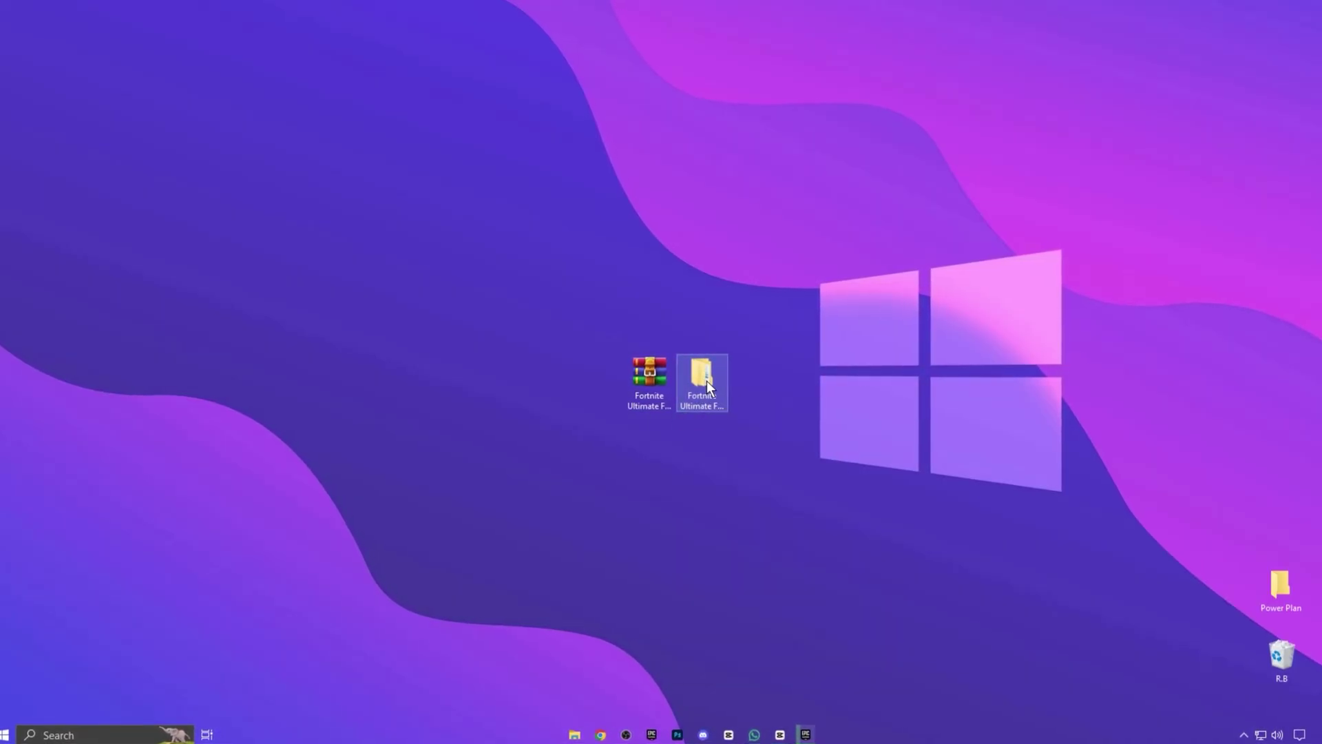
{"action": "double_click", "coordinate": [707, 387]}
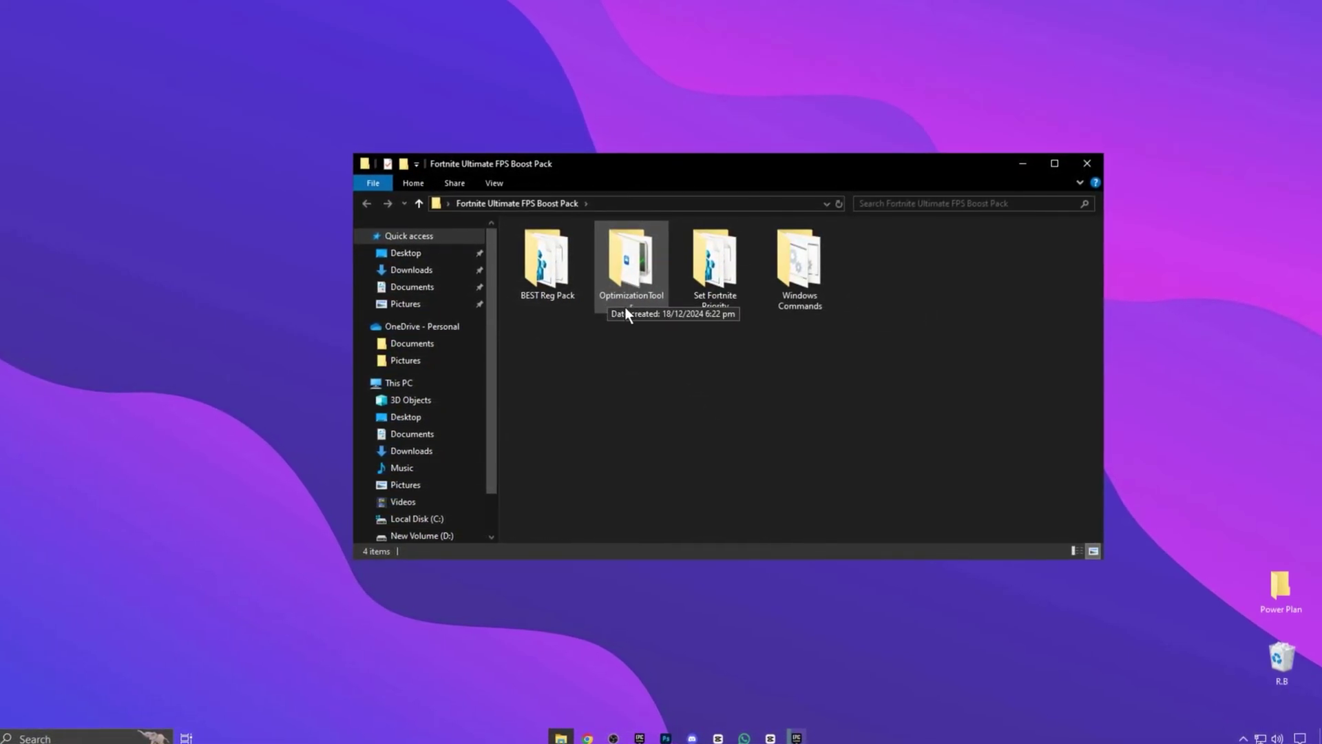
Select all the registry files in the BEST Reg Pack folder and return to the main pack folder.
{"action": "double_click", "coordinate": [544, 268]}
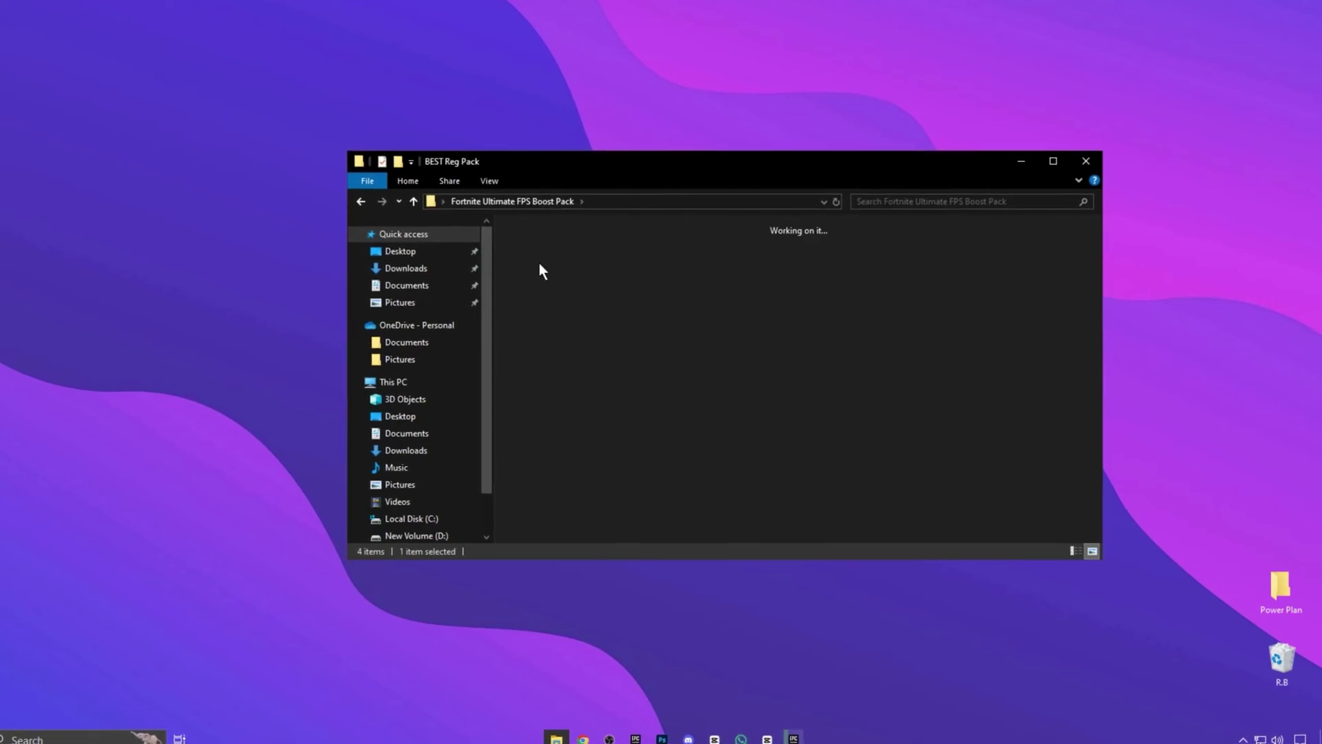
{"action": "double_click", "coordinate": [539, 272]}
{"action": "left_click", "coordinate": [750, 387]}
{"action": "key", "text": "ctrl+a"}
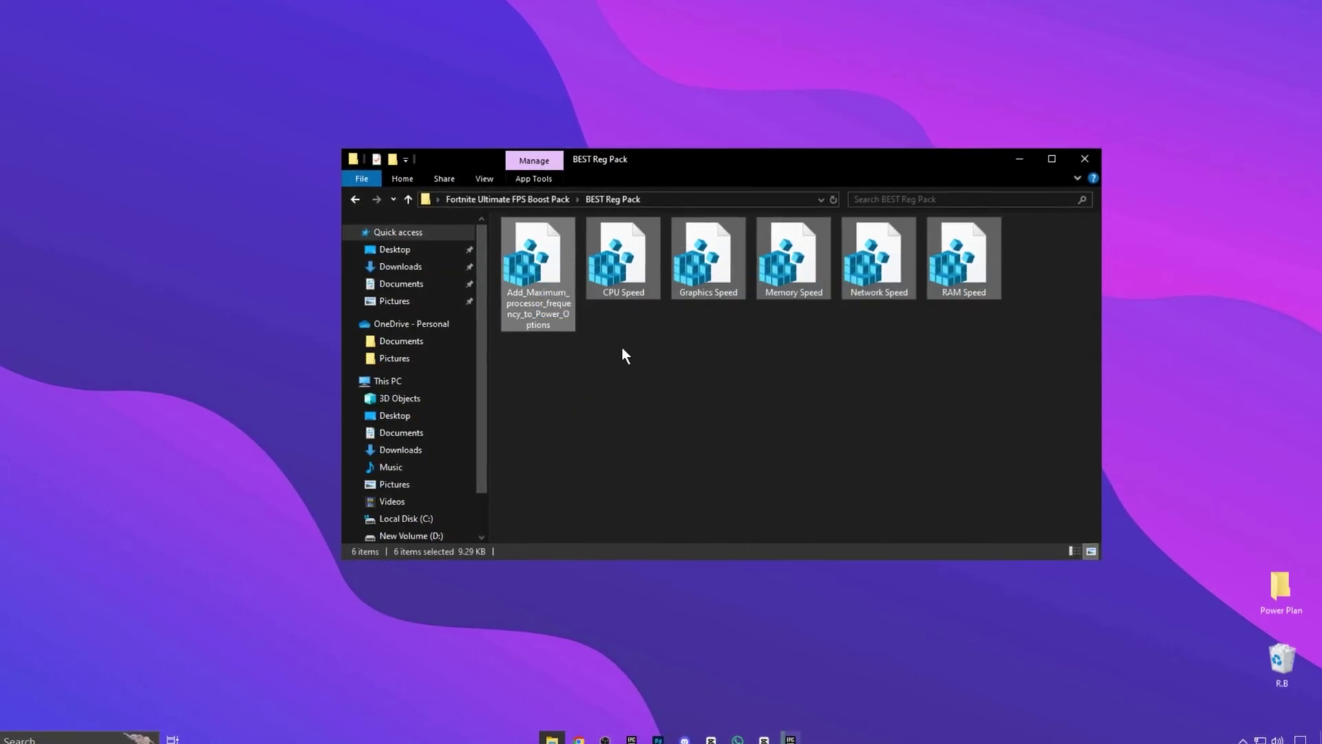
{"action": "left_click", "coordinate": [622, 347]}
{"action": "left_click", "coordinate": [549, 200]}
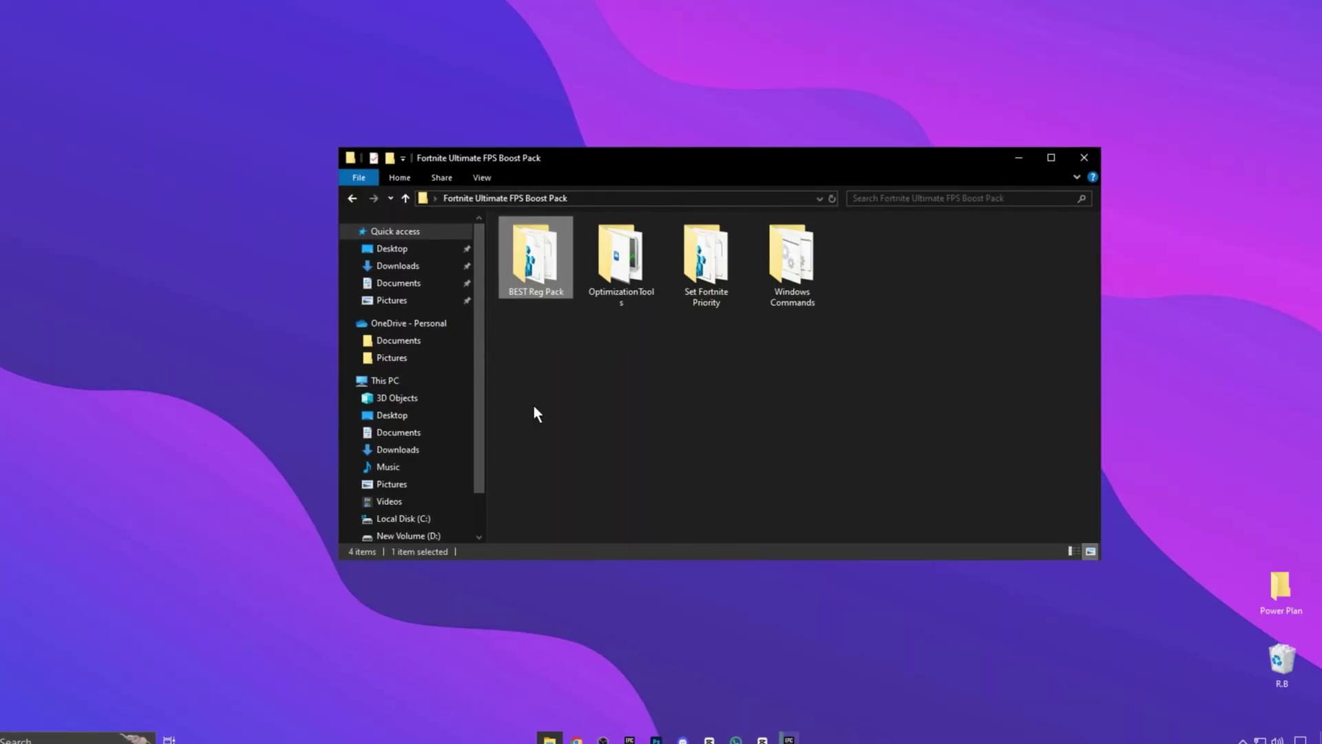
Run the BCDEdit Tweaks and Disable GameBarPresenceWriter scripts from the Windows Commands folder, and return to the main pack folder.
{"action": "double_click", "coordinate": [789, 282]}
{"action": "left_click", "coordinate": [528, 268]}
{"action": "double_click", "coordinate": [531, 266]}
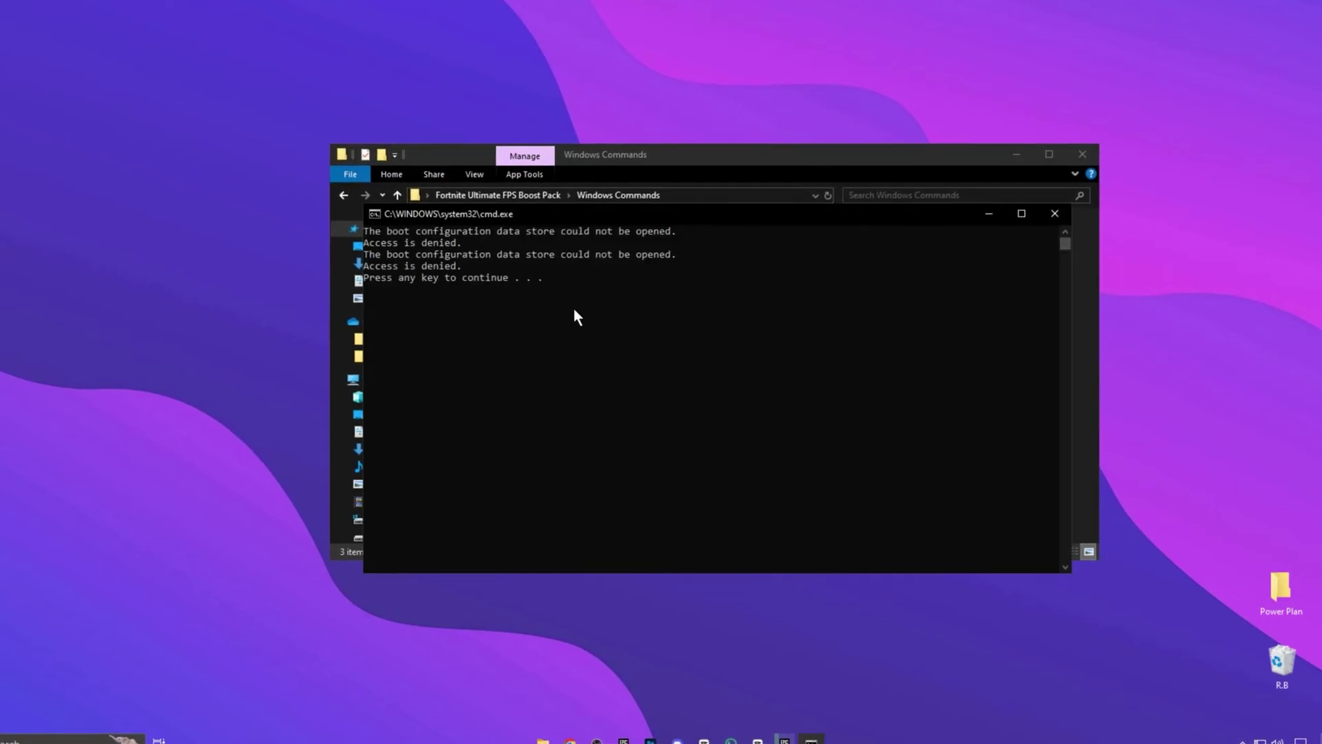
{"action": "key", "text": "Return"}
{"action": "double_click", "coordinate": [614, 252]}
{"action": "key", "text": "Return"}
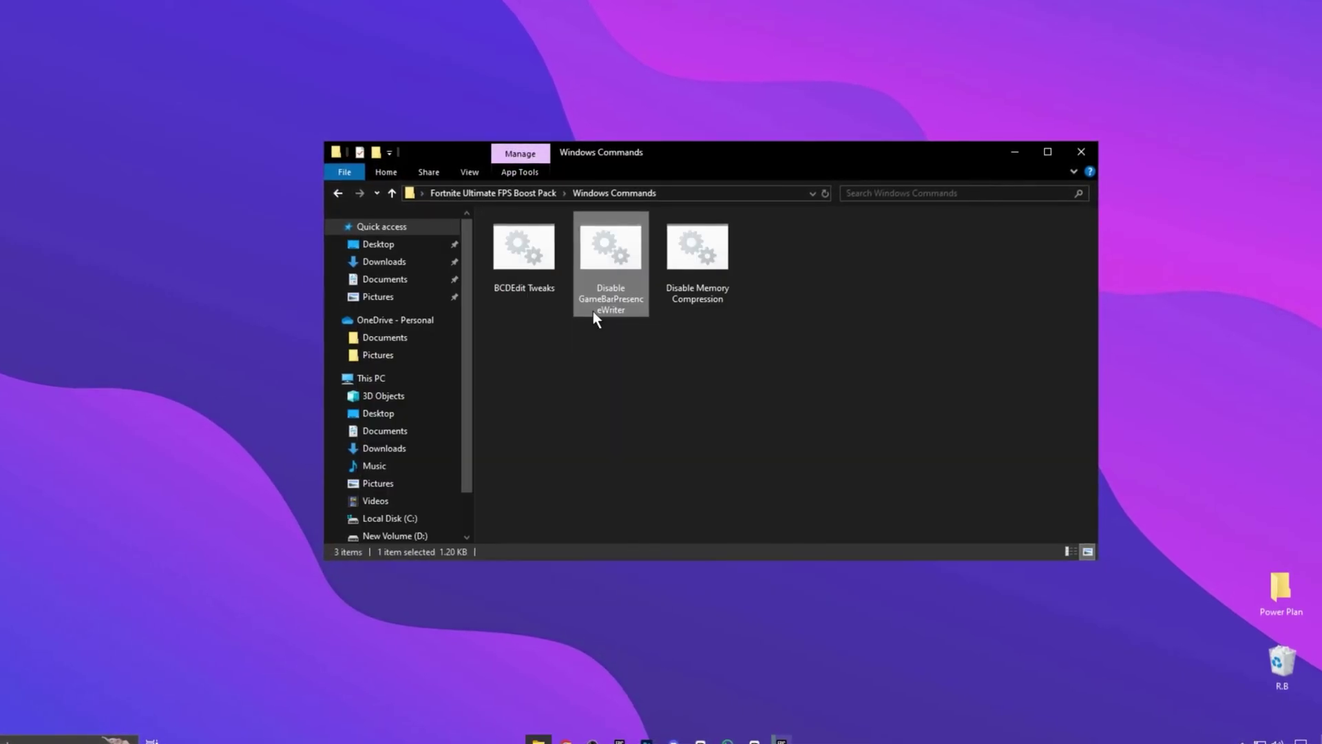
{"action": "left_click", "coordinate": [704, 343]}
{"action": "left_click", "coordinate": [490, 192]}
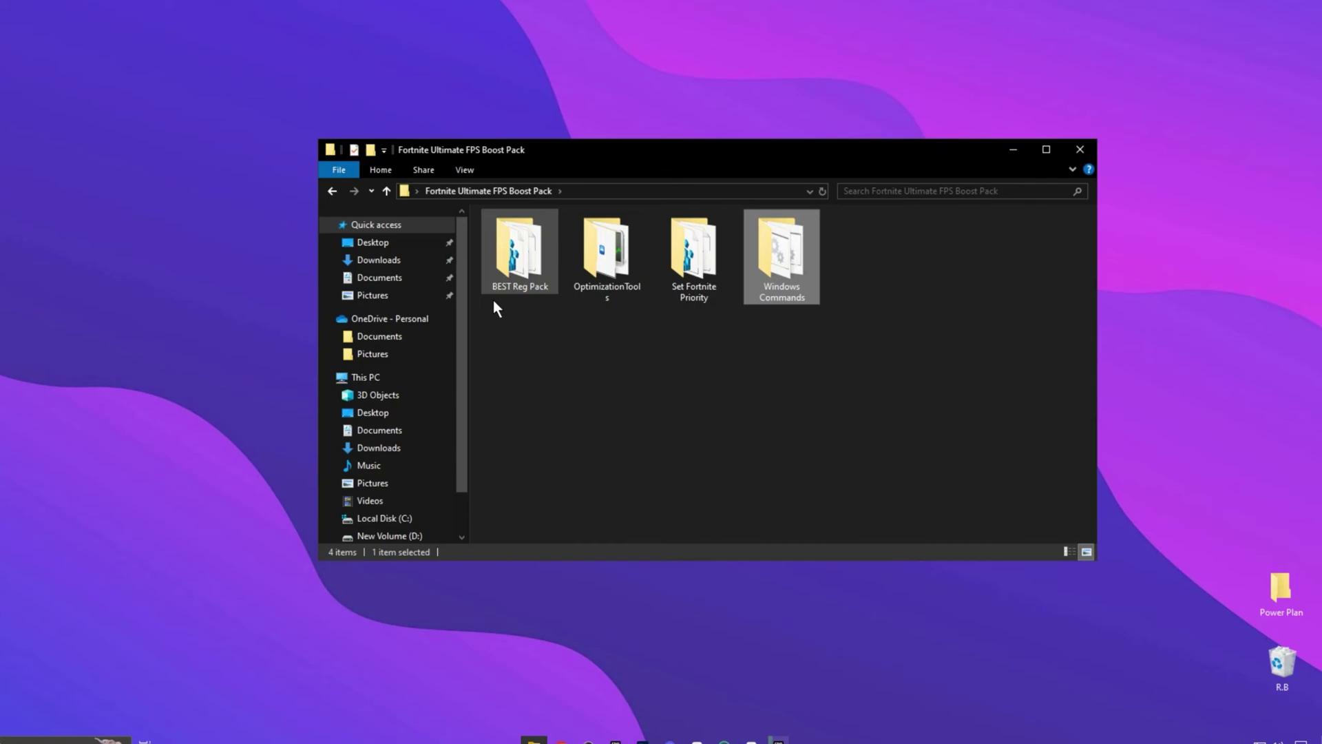
Look at the priority registry files in the Set Fortnite Priority folder and return to the main pack folder.
{"action": "left_click", "coordinate": [682, 288]}
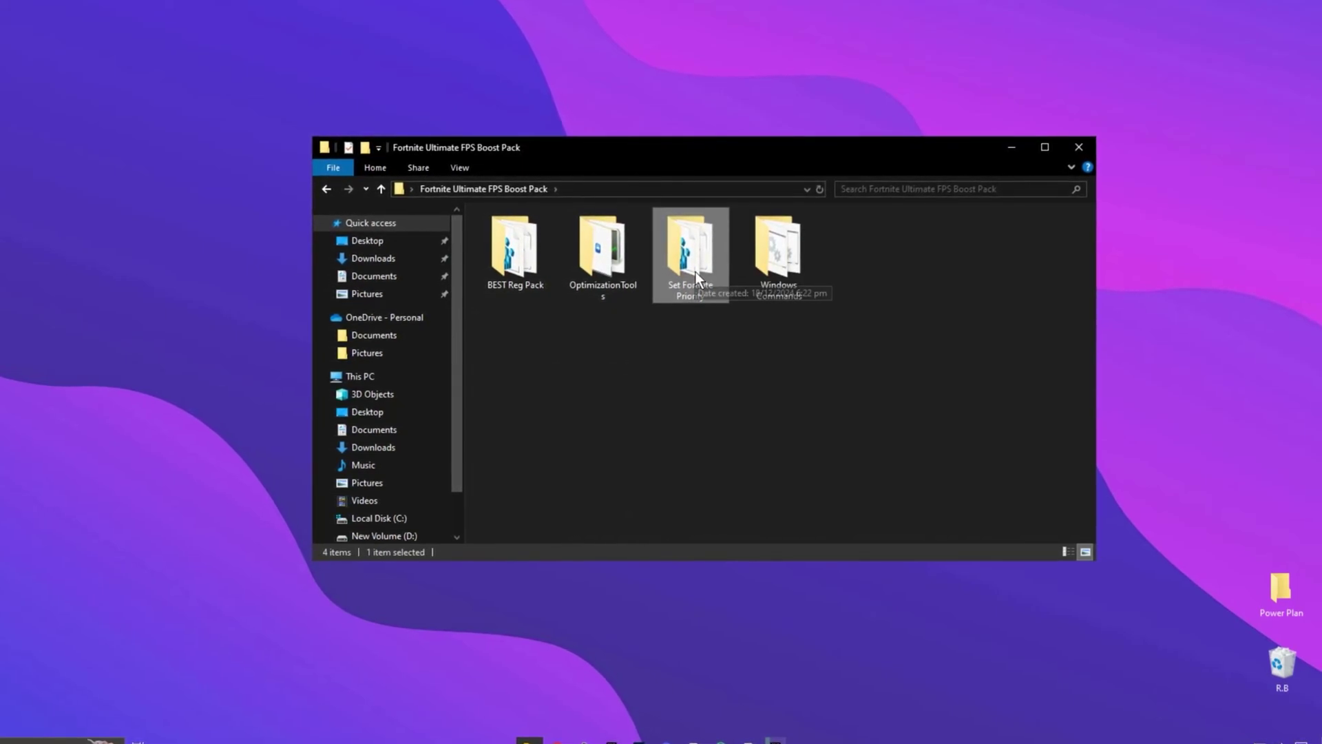
{"action": "double_click", "coordinate": [694, 271]}
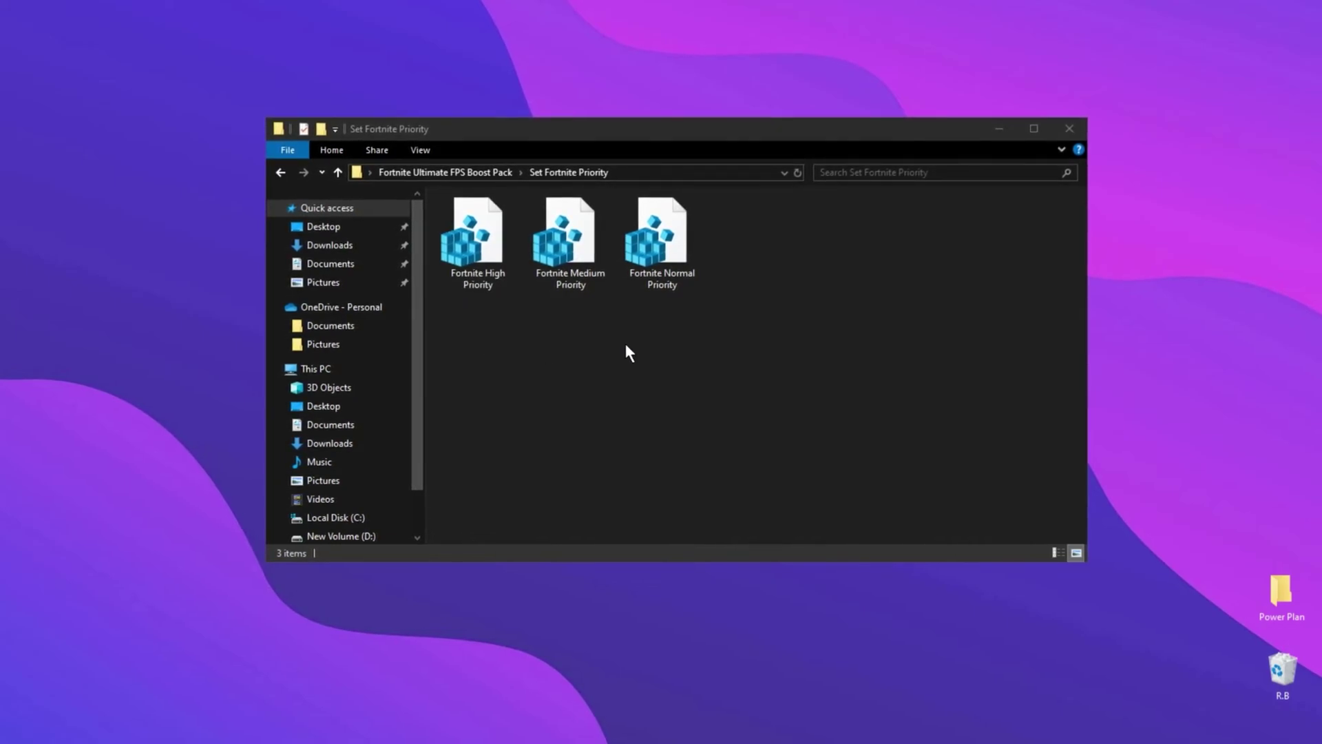
{"action": "left_click", "coordinate": [466, 173]}
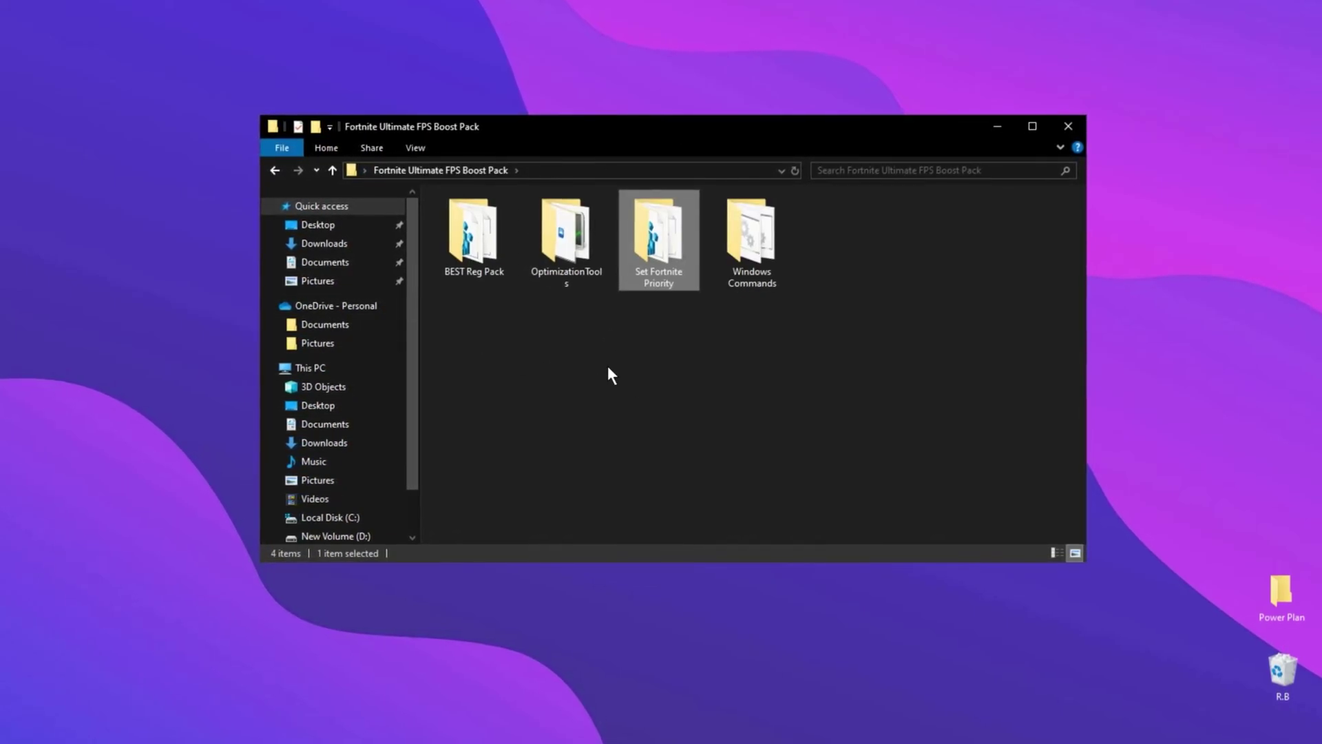
Launch Intelligent standby list cleaner from the OptimizationTools folder and set its free memory threshold to 8196 MB.
{"action": "double_click", "coordinate": [563, 242]}
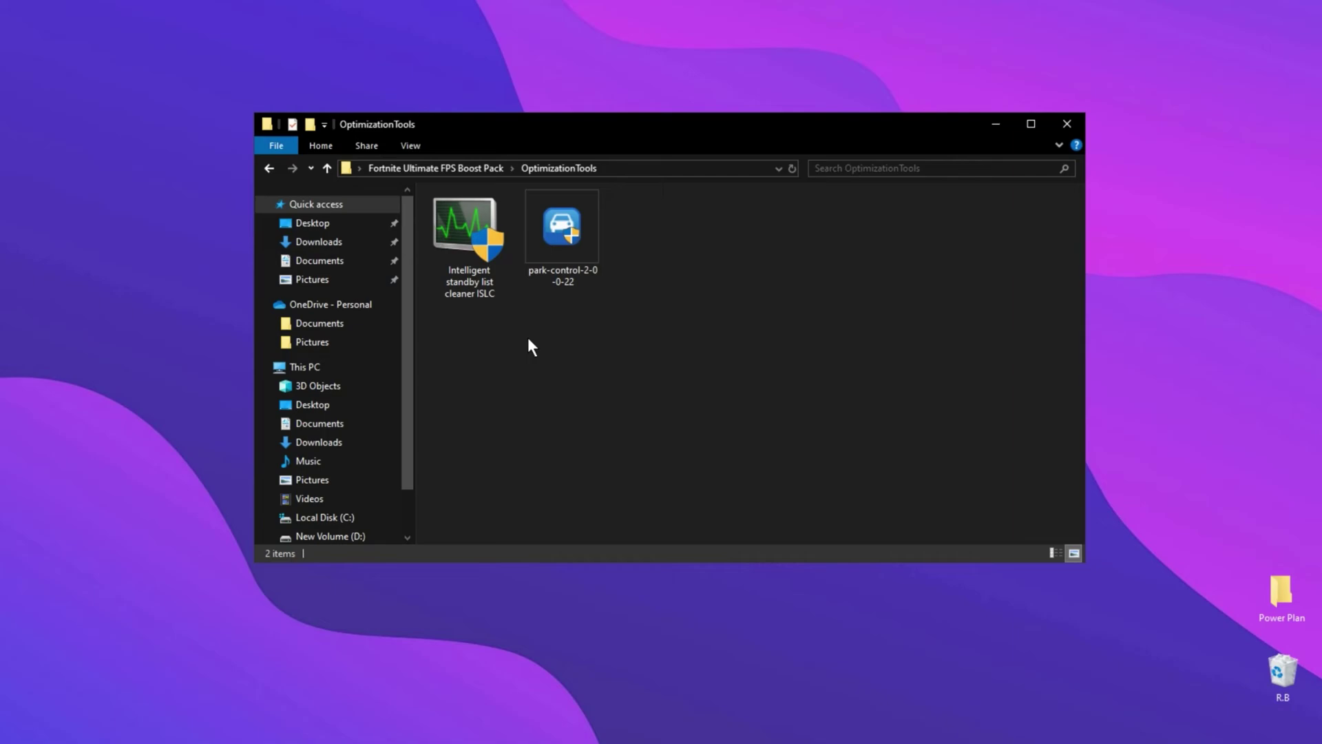
{"action": "double_click", "coordinate": [462, 237]}
{"action": "left_click", "coordinate": [599, 465]}
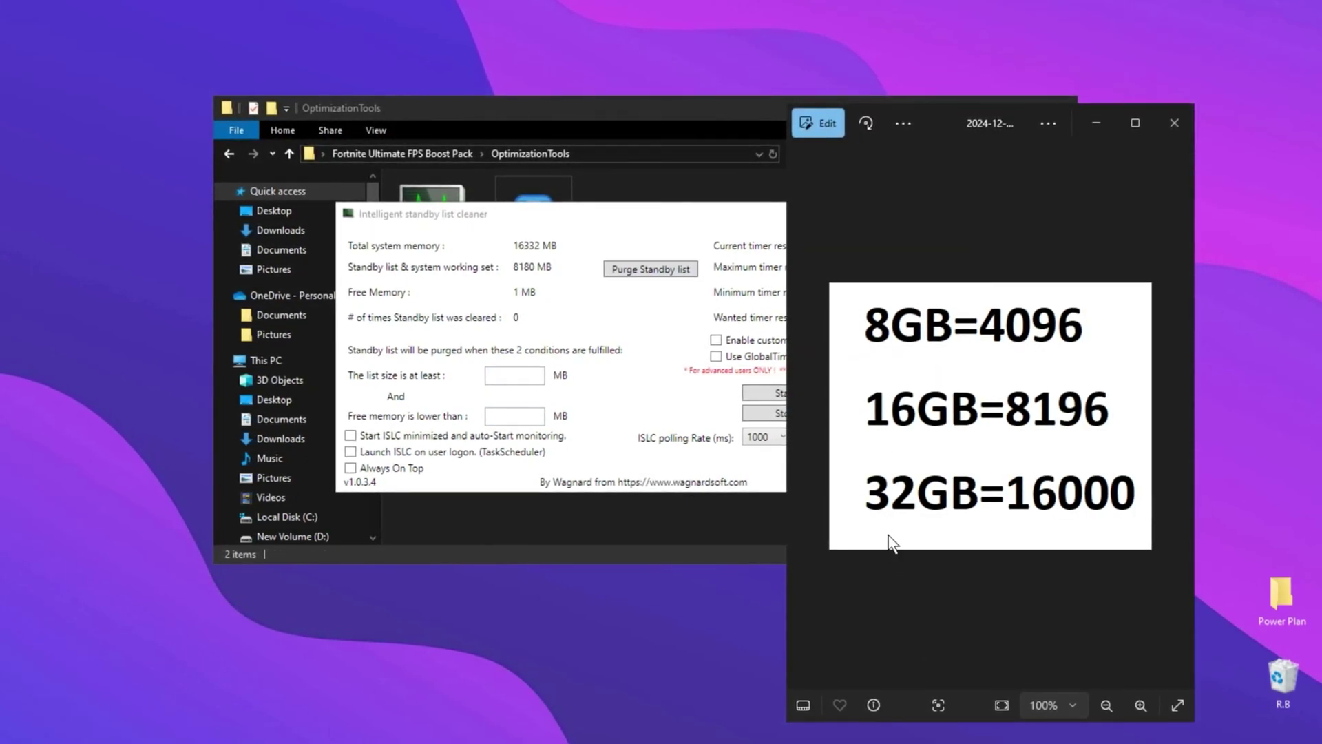
{"action": "left_click", "coordinate": [551, 415]}
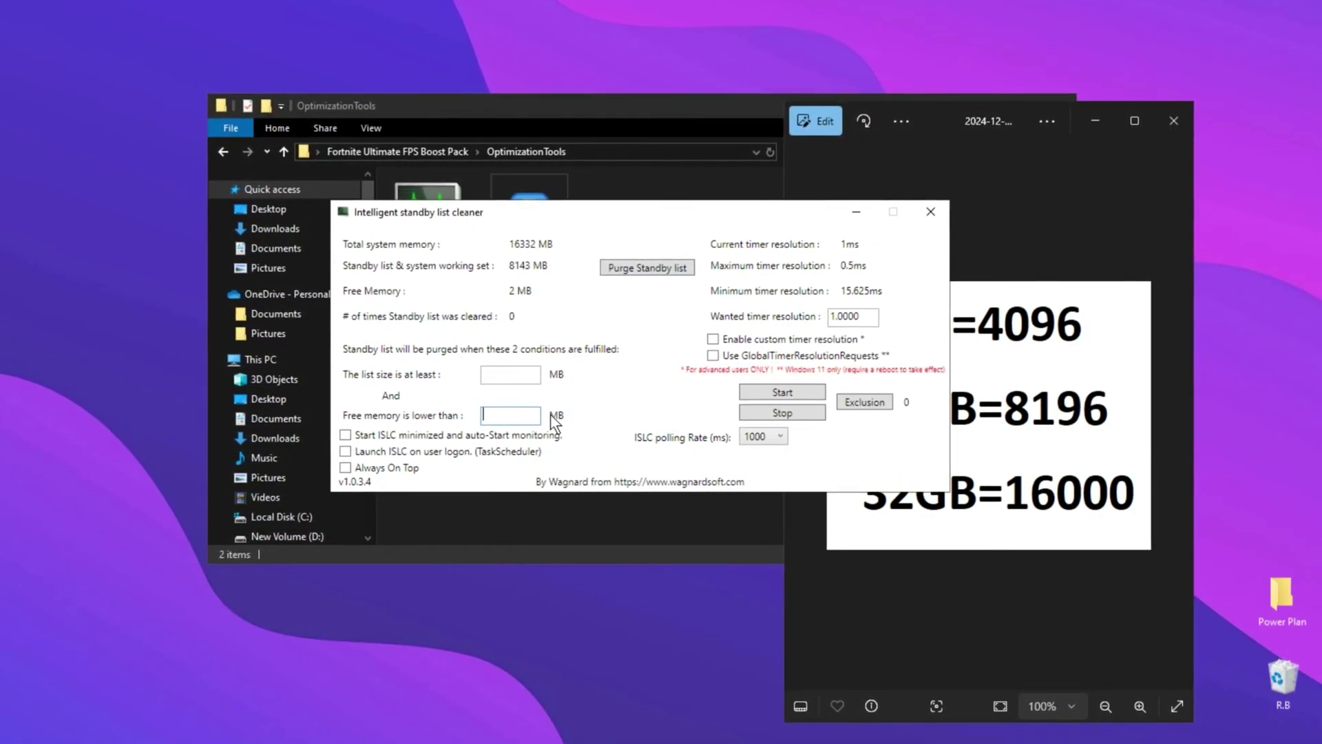
{"action": "type", "text": "8196"}
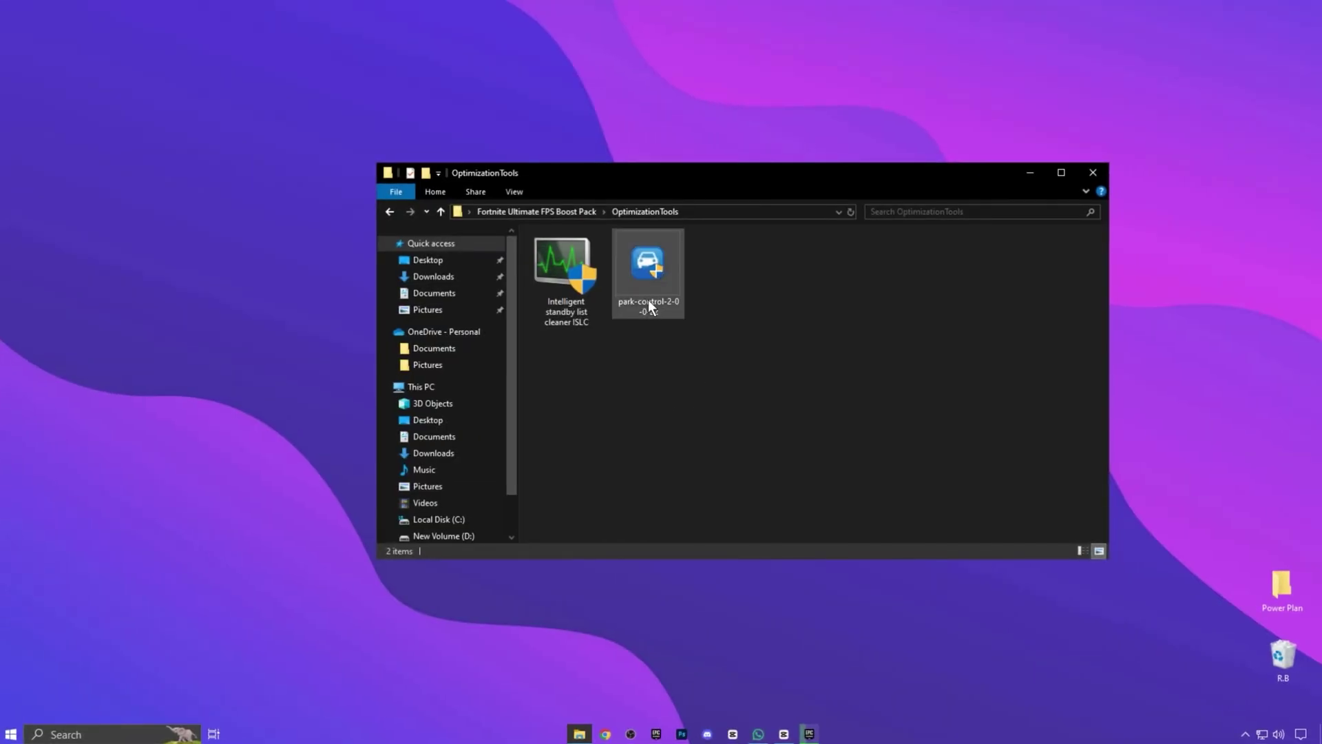
Launch ParkControl from the OptimizationTools folder, choose the Bitsum Highest Performance power profile, and open the Windows Power Options.
{"action": "double_click", "coordinate": [649, 289]}
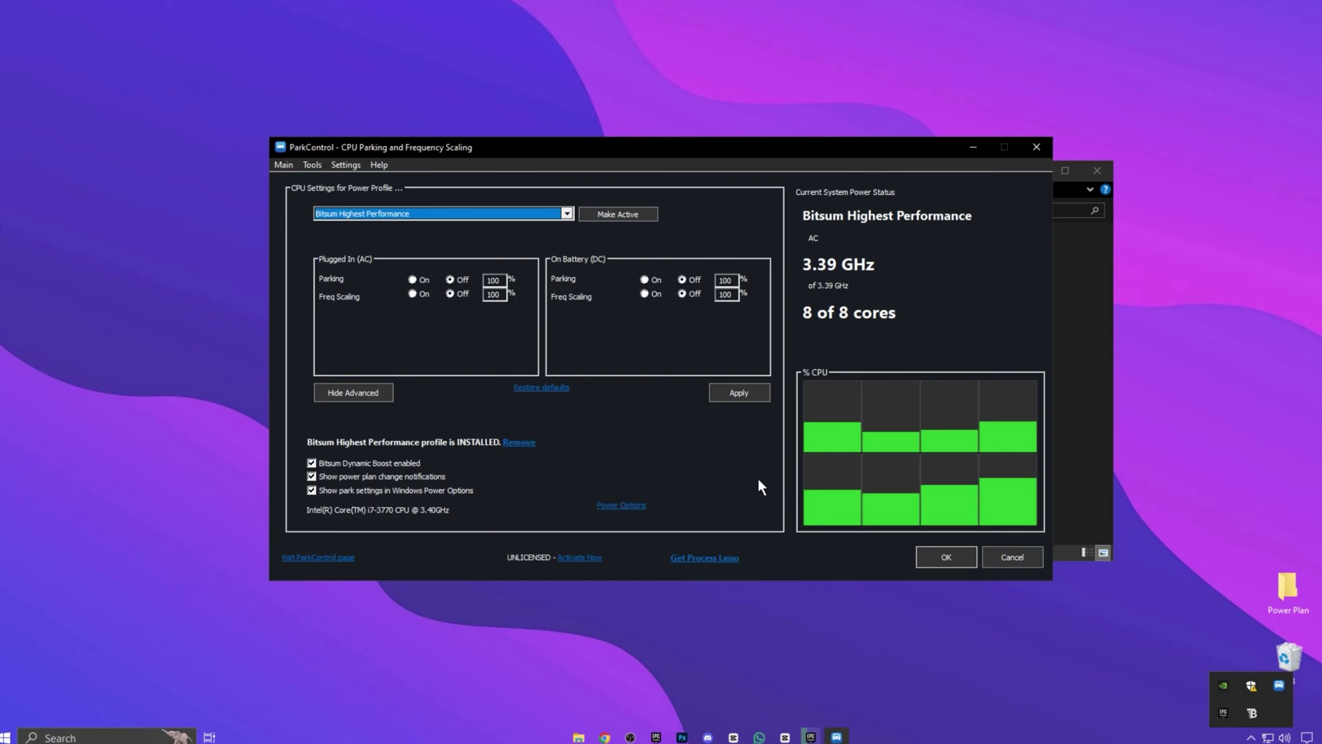
{"action": "left_click", "coordinate": [570, 215]}
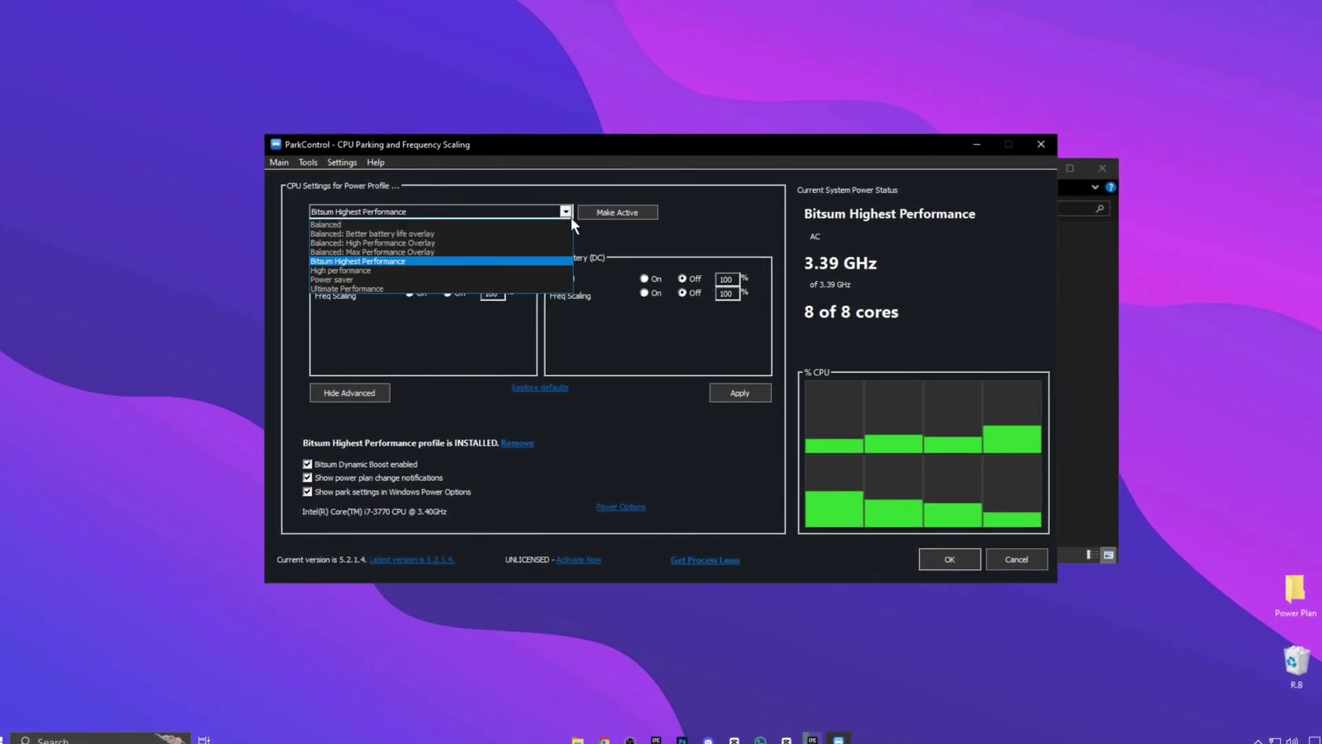
{"action": "left_click", "coordinate": [356, 261]}
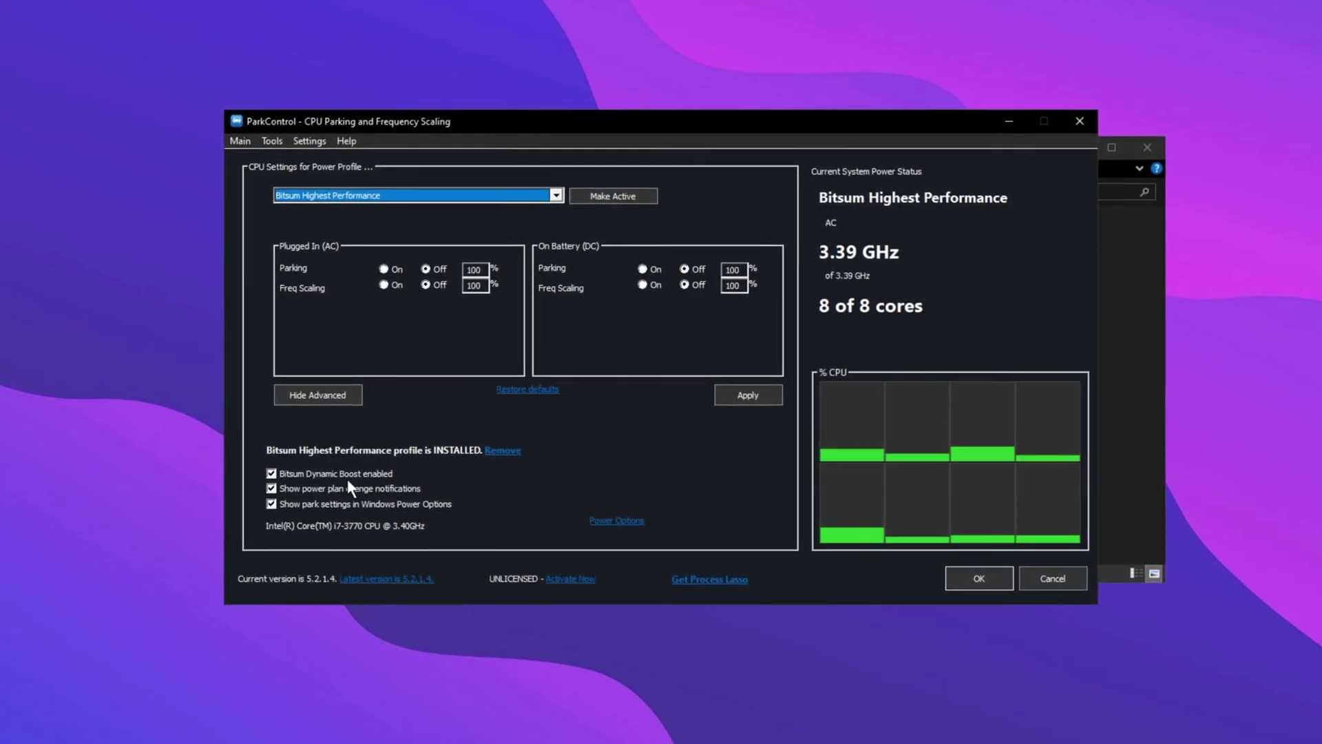
{"action": "left_click", "coordinate": [616, 521]}
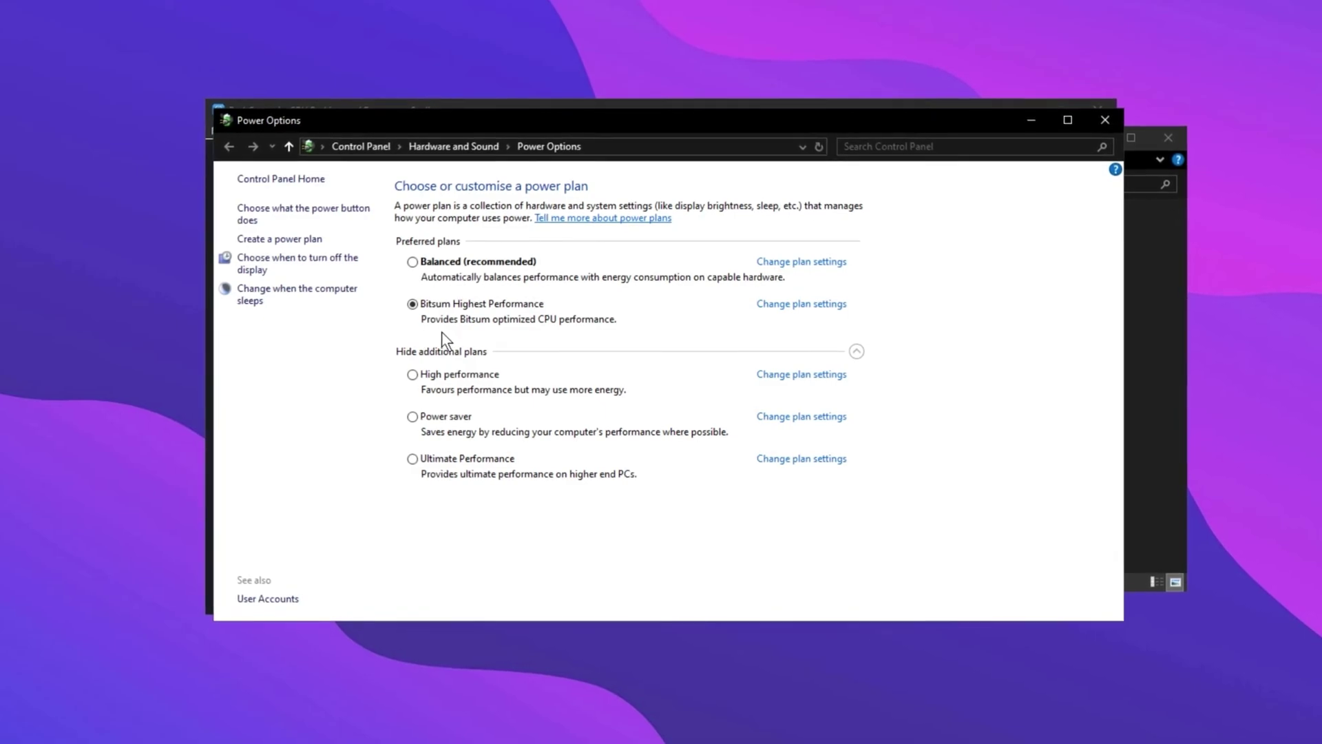
Close the Windows Power Options window.
{"action": "left_click", "coordinate": [1106, 120]}
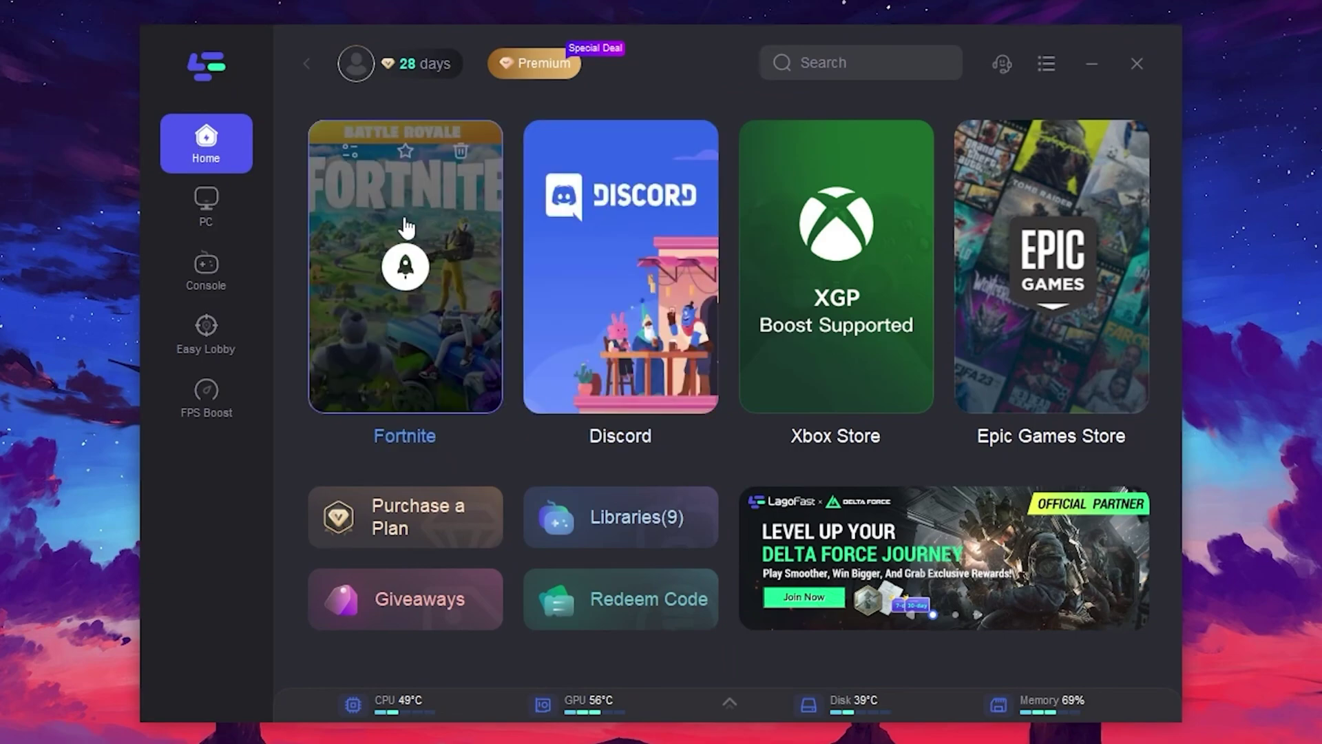
Switch to LagoFast, look through the trending PC games, and start the boost for Fortnite from the home page.
{"action": "mouse_move", "coordinate": [1043, 266]}
{"action": "mouse_move", "coordinate": [401, 256]}
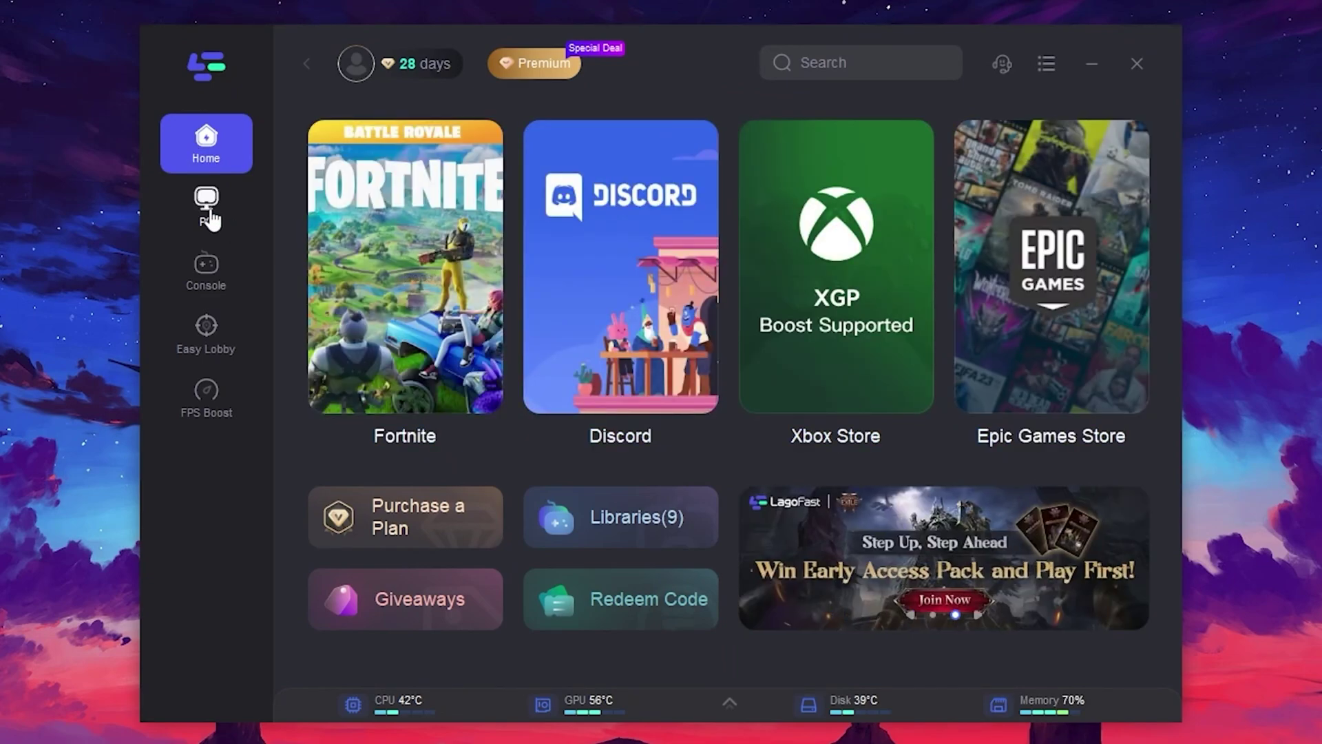
{"action": "left_click", "coordinate": [212, 210]}
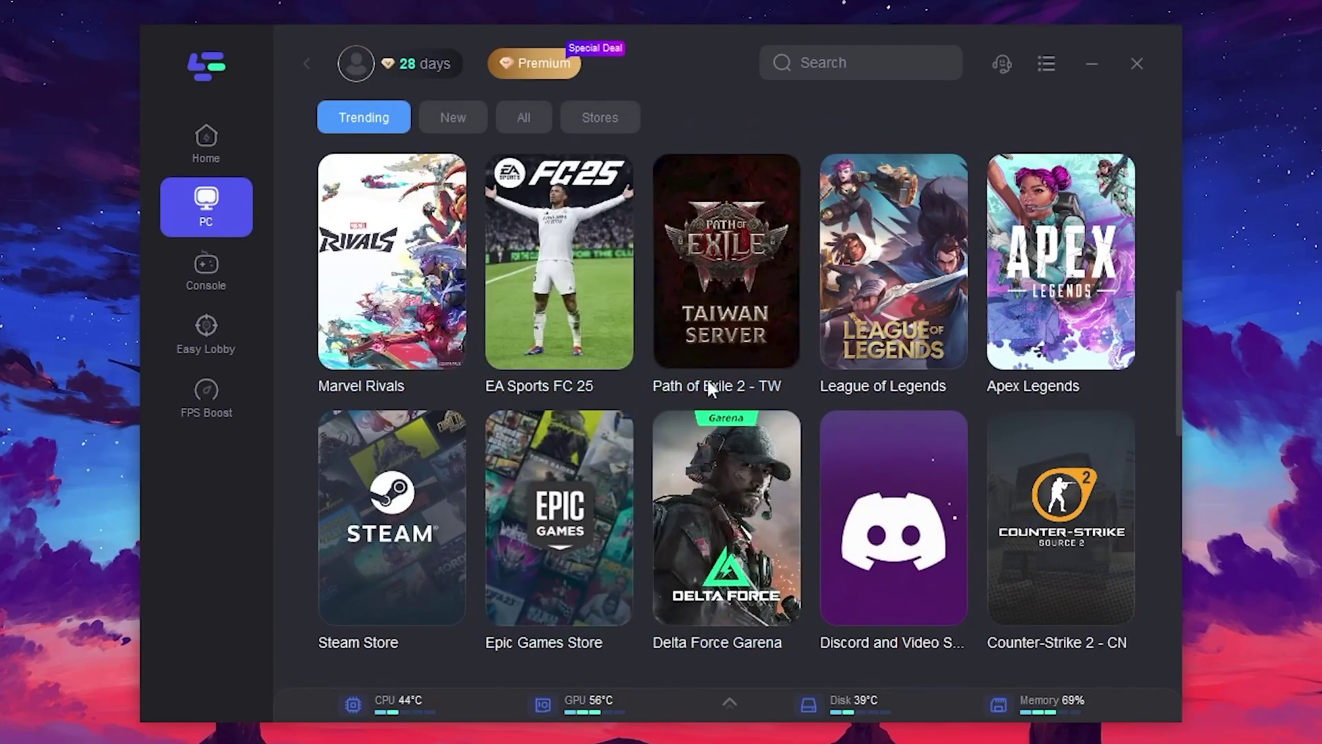
{"action": "scroll", "coordinate": [794, 475], "scroll_direction": "down", "scroll_amount": 5}
{"action": "scroll", "coordinate": [650, 498], "scroll_direction": "up", "scroll_amount": 8}
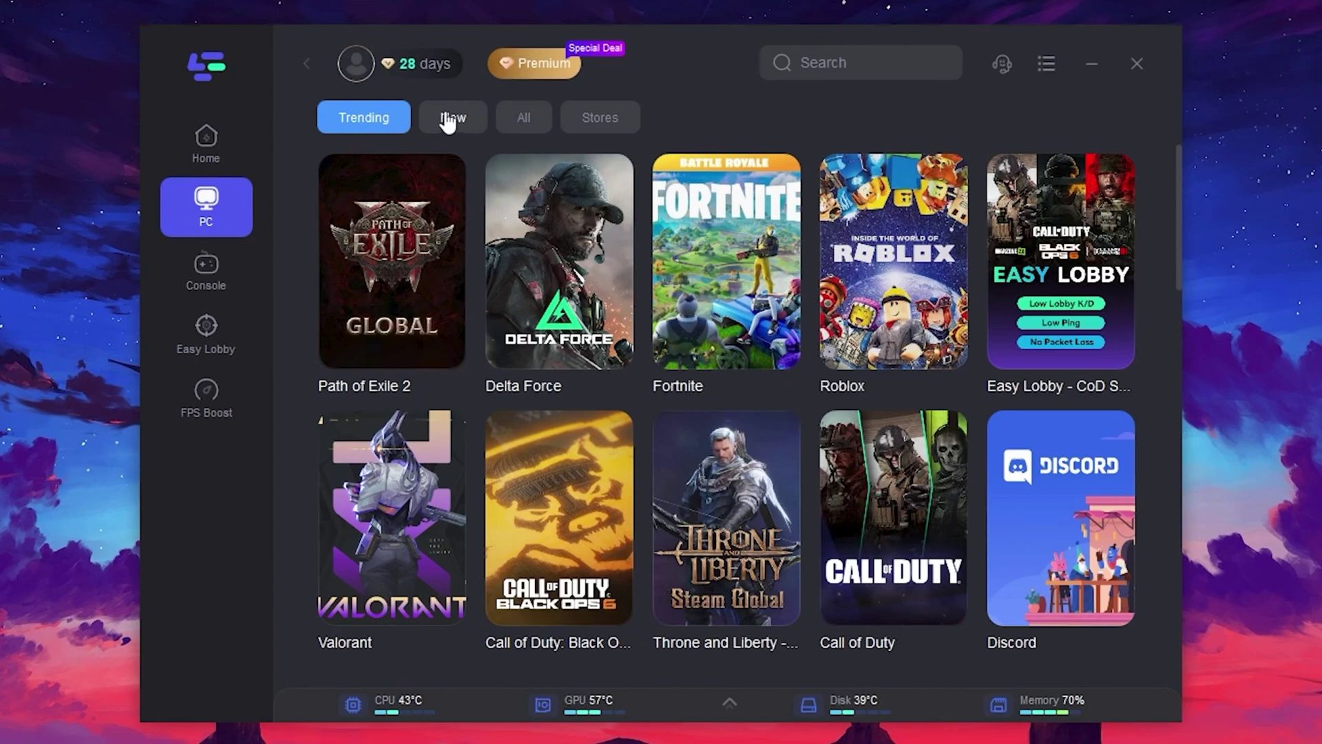
{"action": "left_click", "coordinate": [206, 141]}
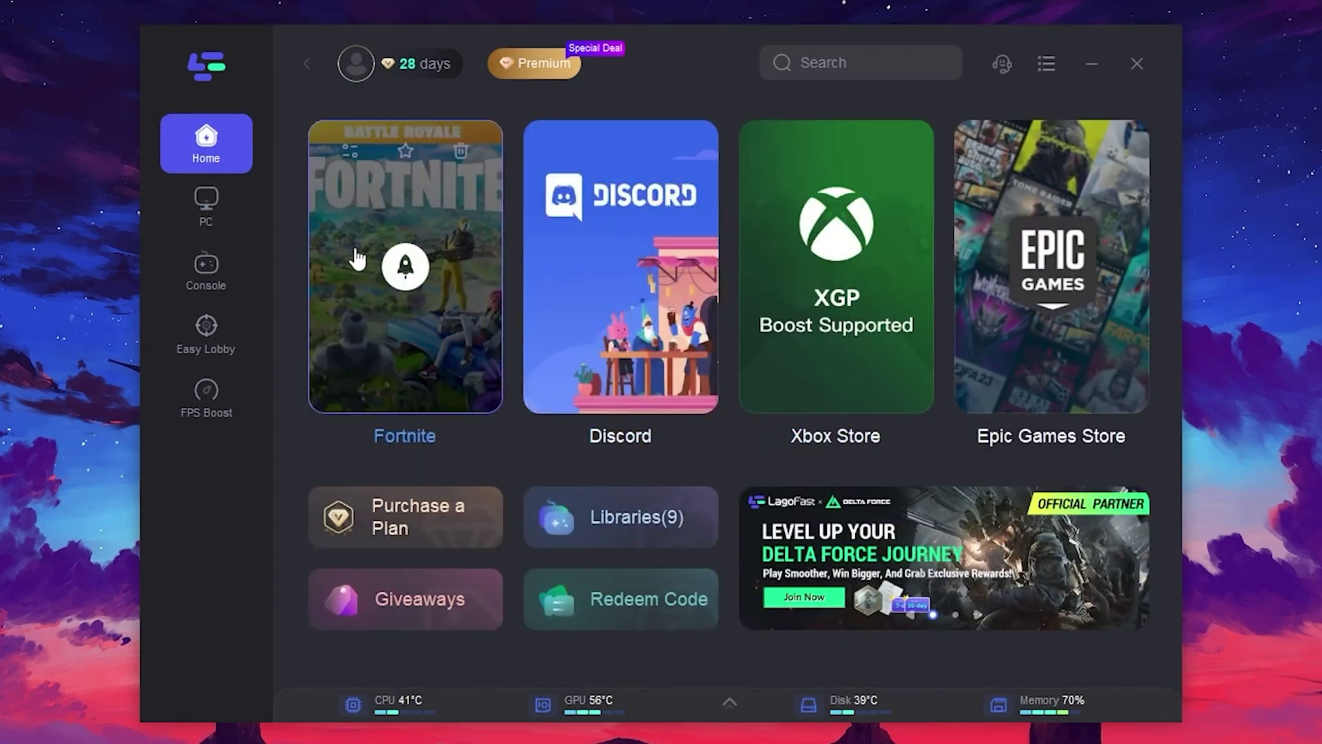
{"action": "left_click", "coordinate": [407, 268]}
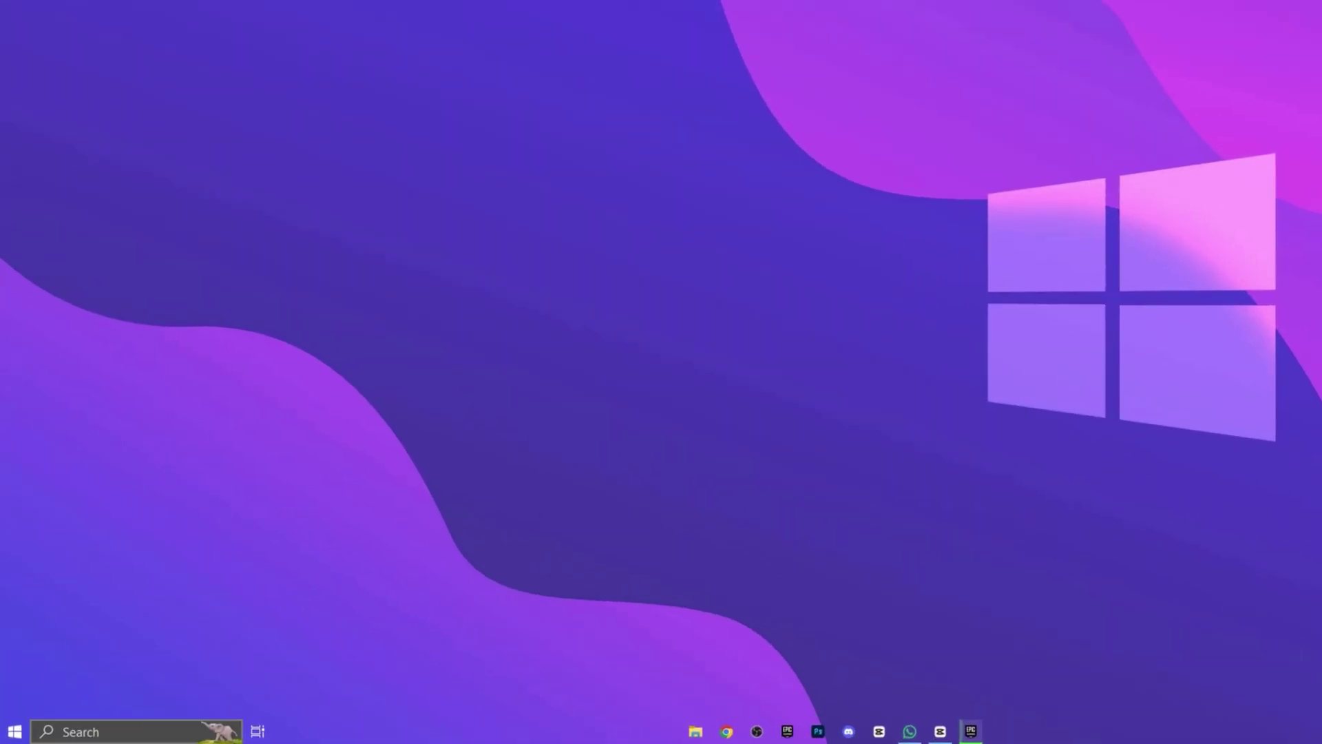
Open Performance Options from the Windows advanced system settings and review its Visual Effects and Advanced pages.
{"action": "left_click", "coordinate": [149, 733]}
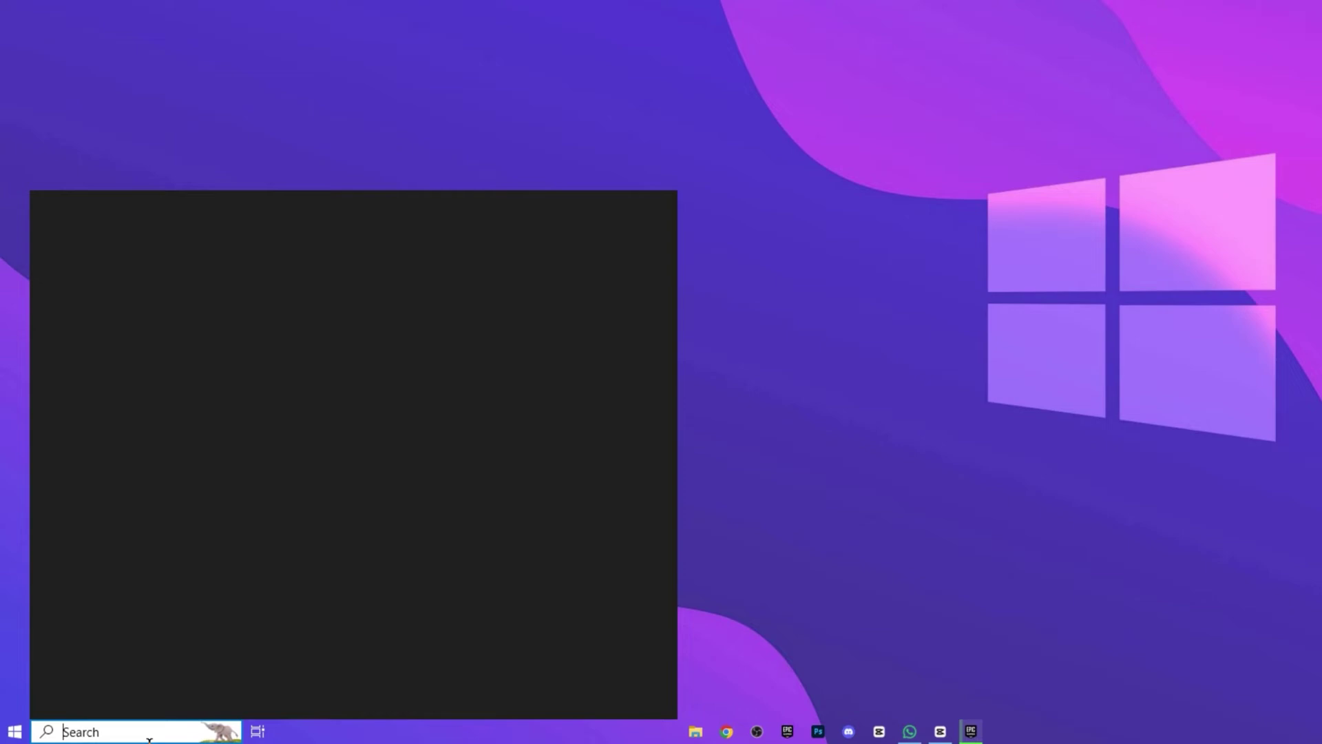
{"action": "type", "text": "advance"}
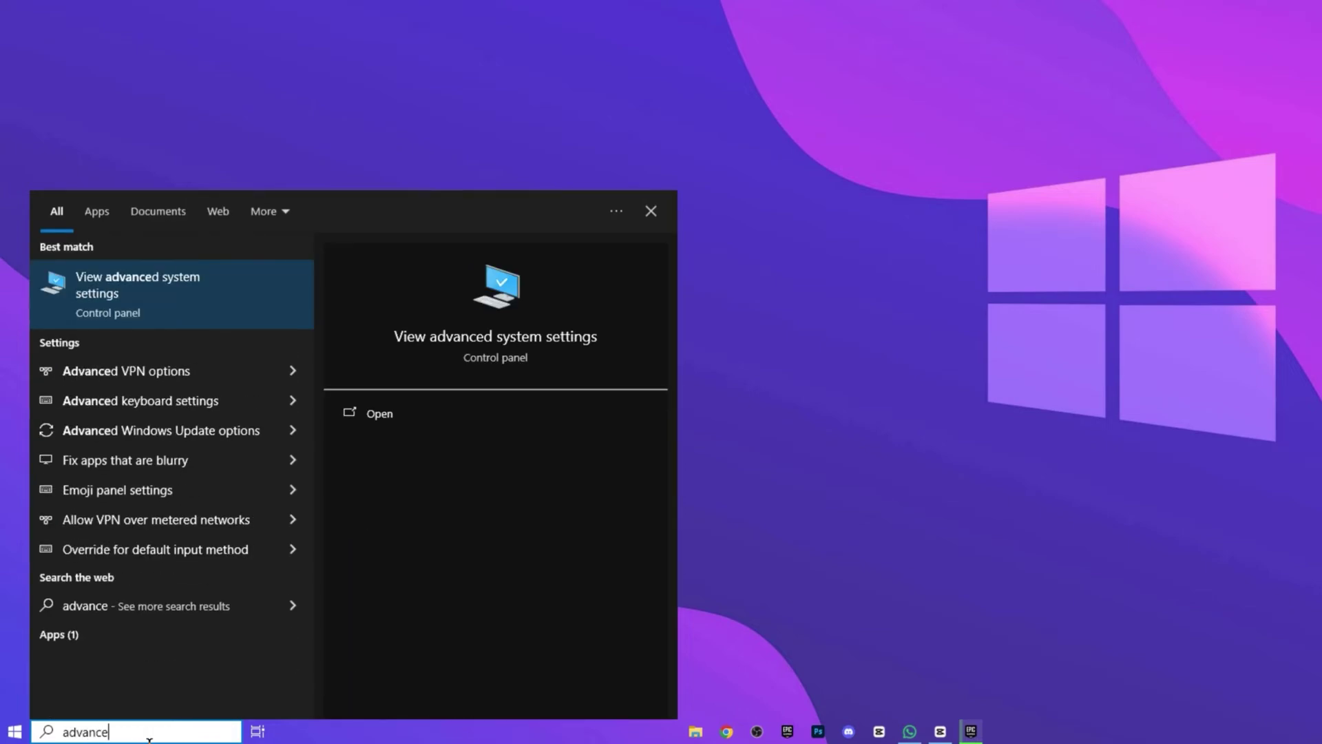
{"action": "left_click", "coordinate": [260, 321]}
{"action": "left_click_drag", "start_coordinate": [259, 50], "coordinate": [703, 187]}
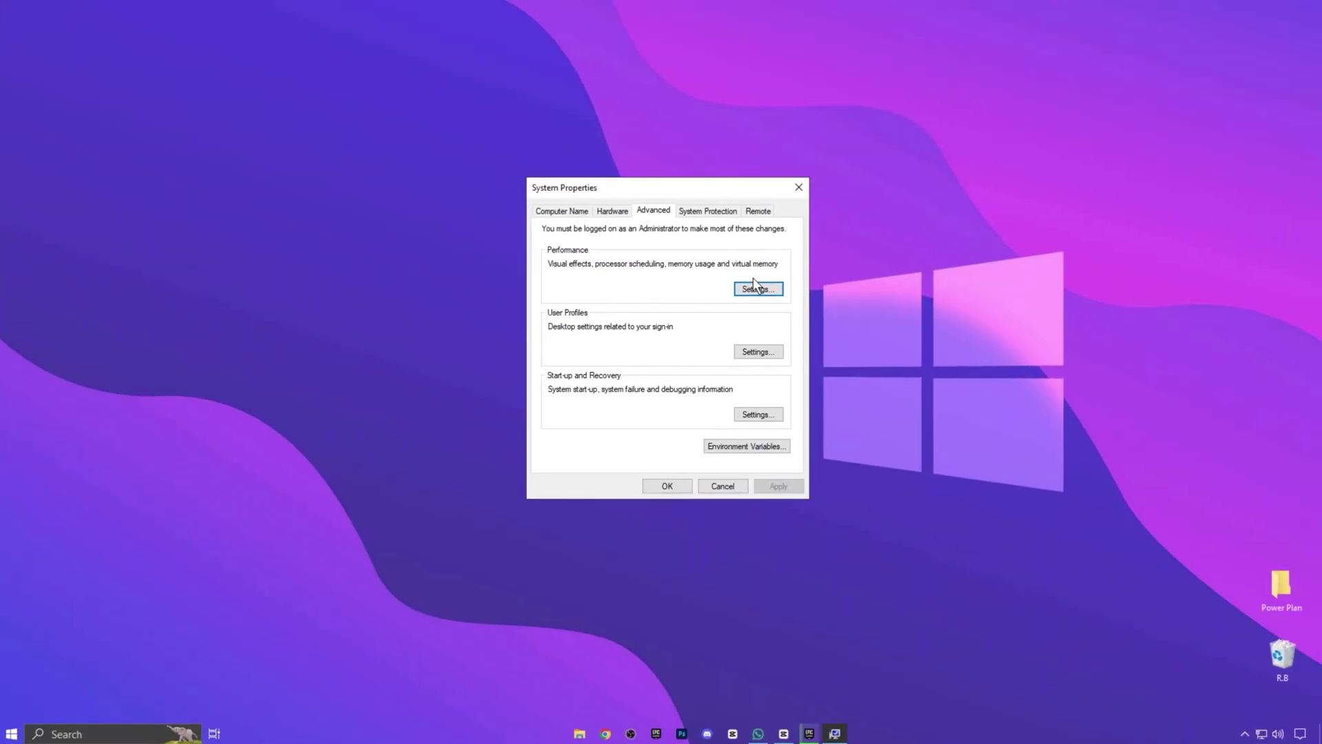
{"action": "left_click", "coordinate": [755, 288]}
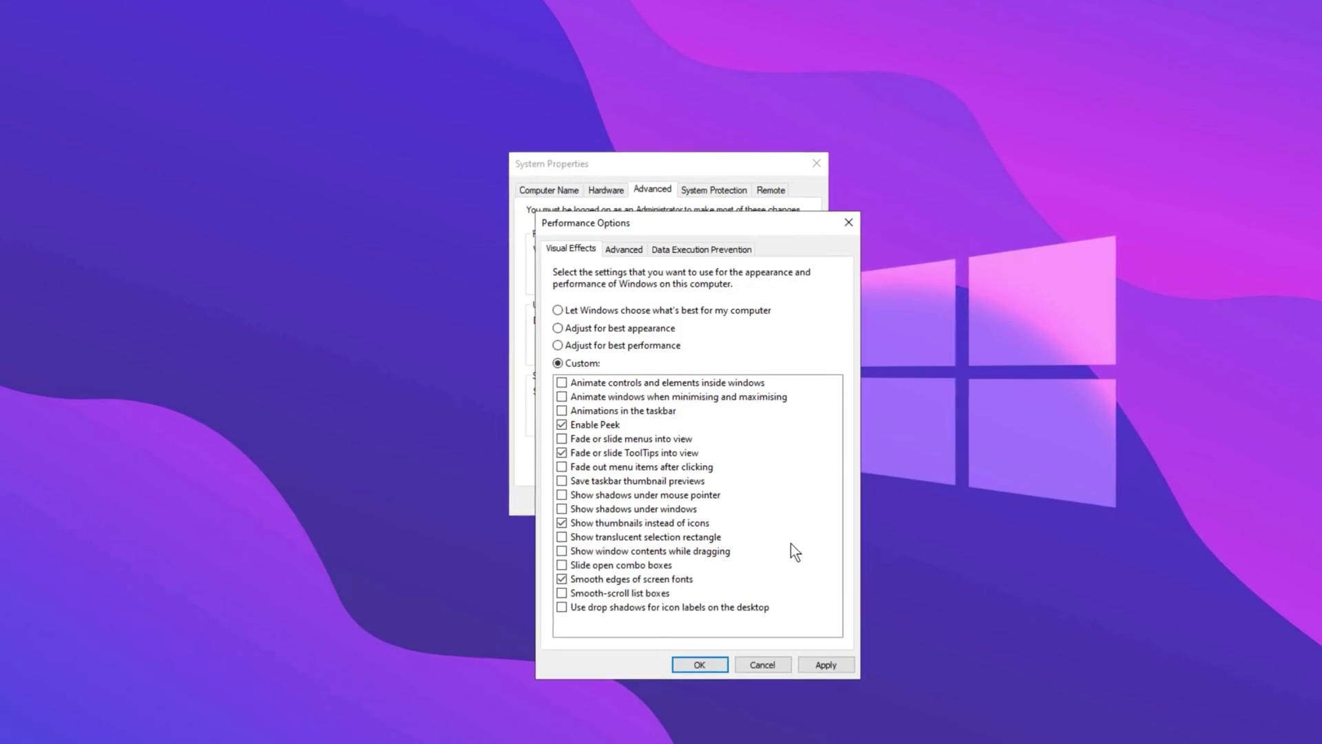
{"action": "left_click", "coordinate": [628, 250]}
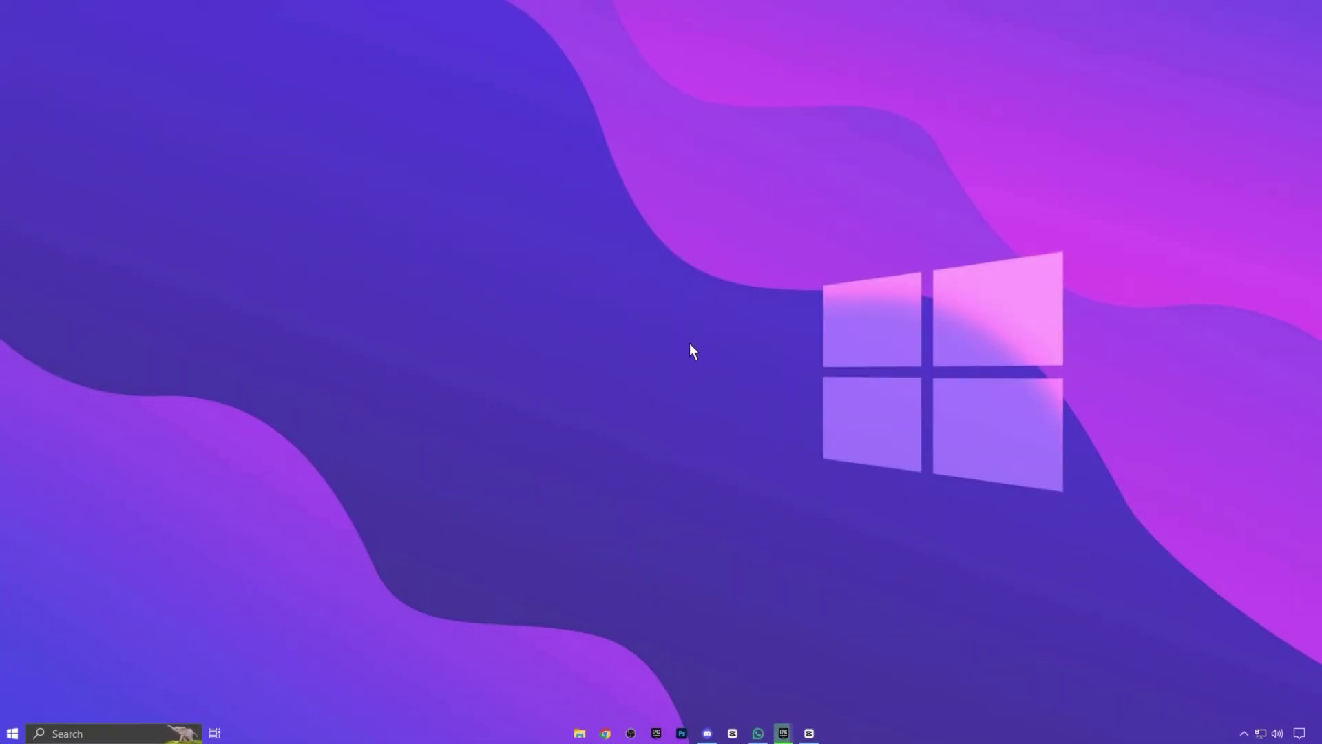
Open the Windows Gaming settings and review the Game Bar and Game Mode pages.
{"action": "right_click", "coordinate": [11, 733]}
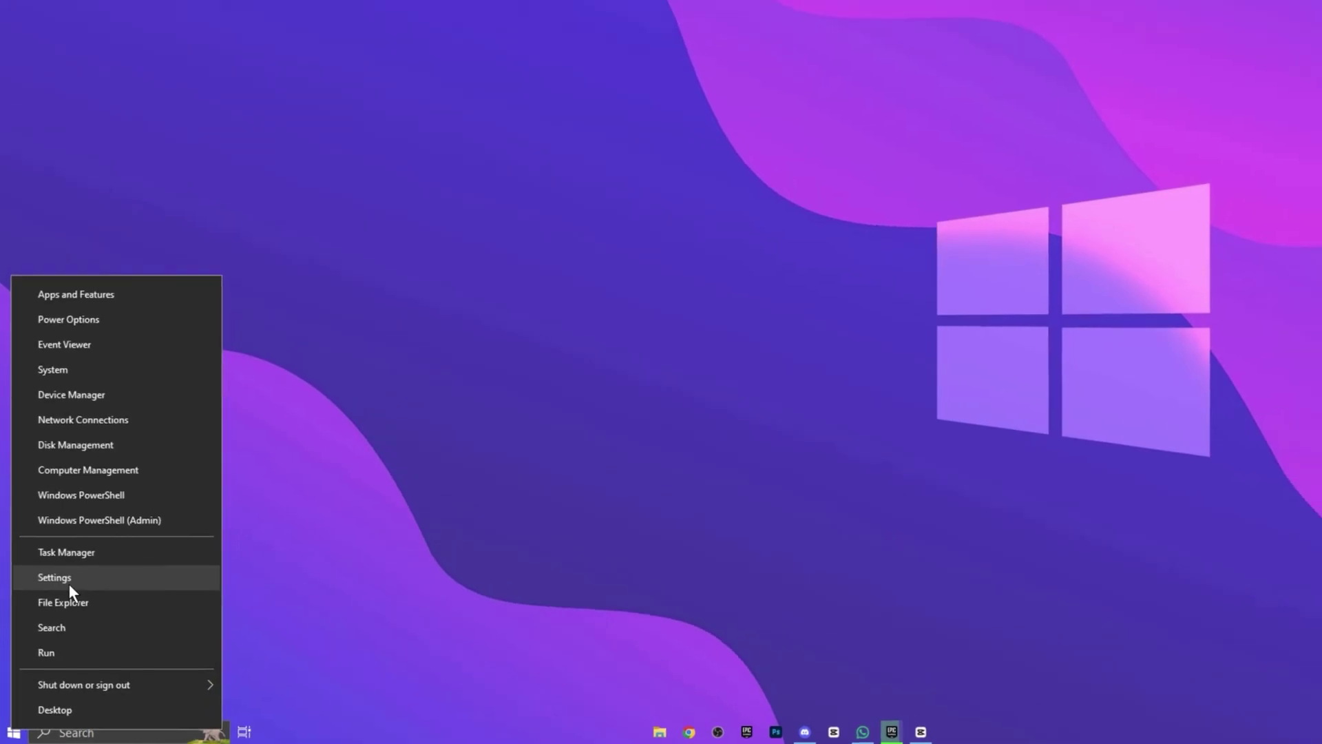
{"action": "left_click", "coordinate": [69, 578]}
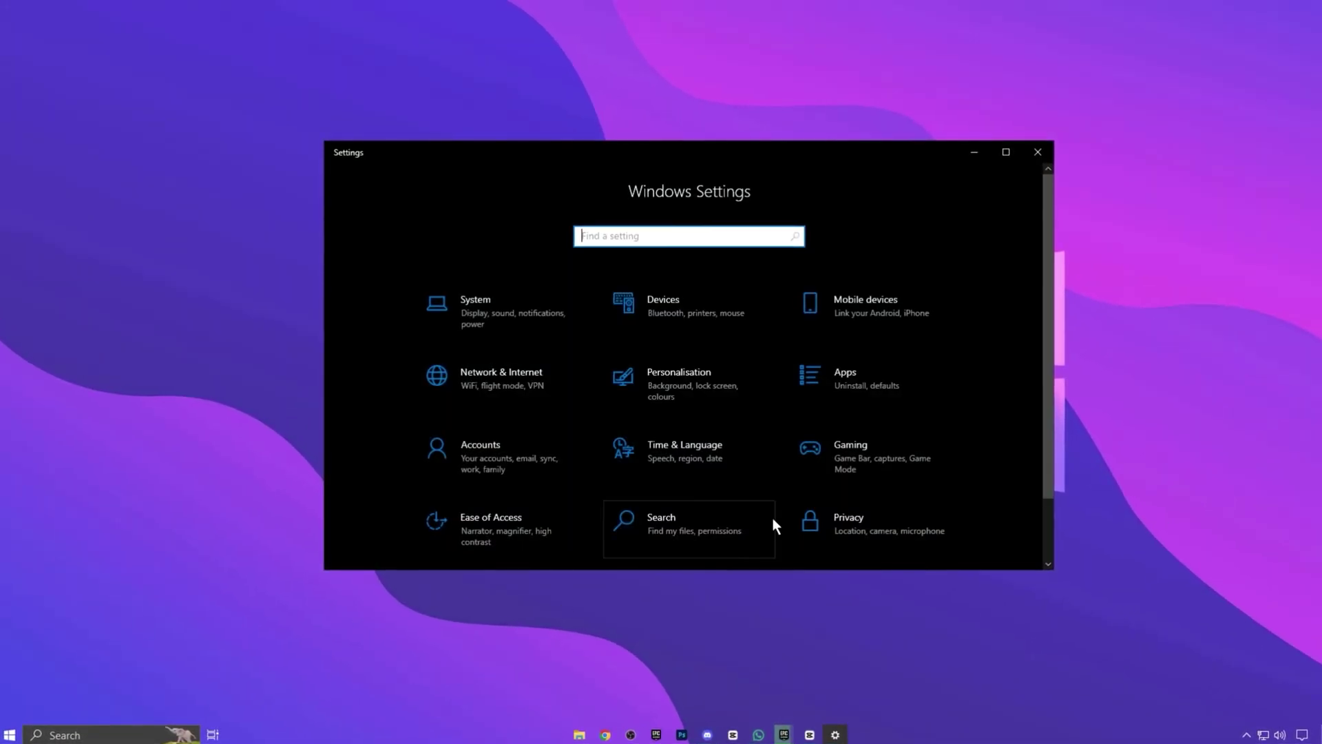
{"action": "left_click", "coordinate": [860, 452]}
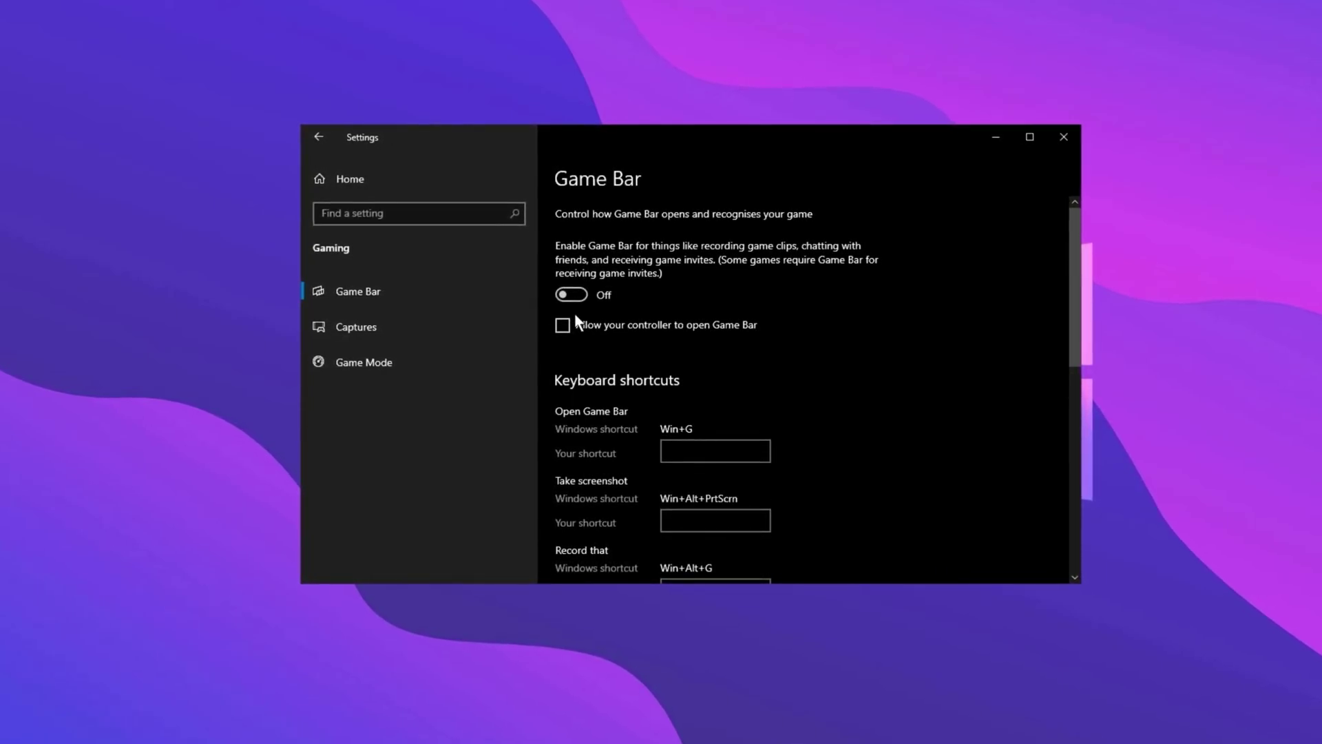
{"action": "left_click", "coordinate": [396, 367]}
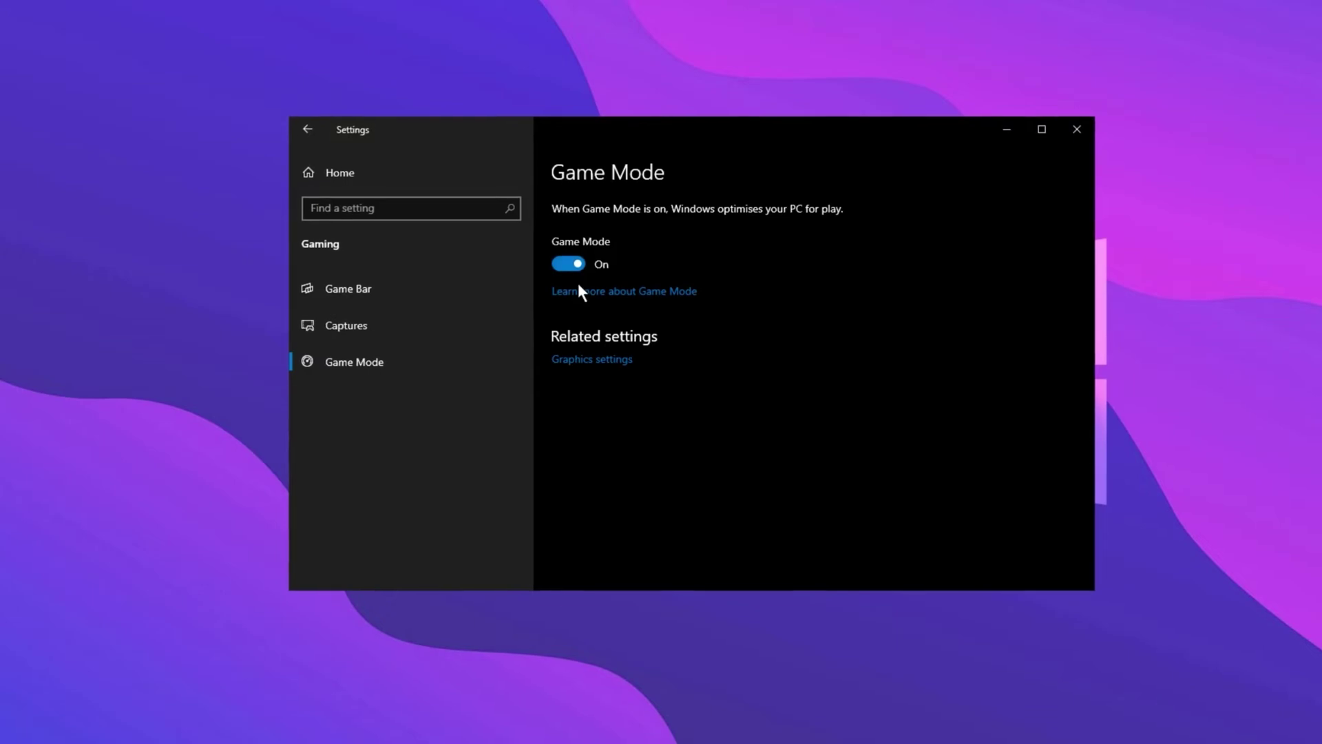
In Graphics settings, add the desktop app FortniteClient-Win64-Shipping from D:\Fortnite\Fortnite\FortniteGame\Binaries\Win64.
{"action": "left_click", "coordinate": [592, 361]}
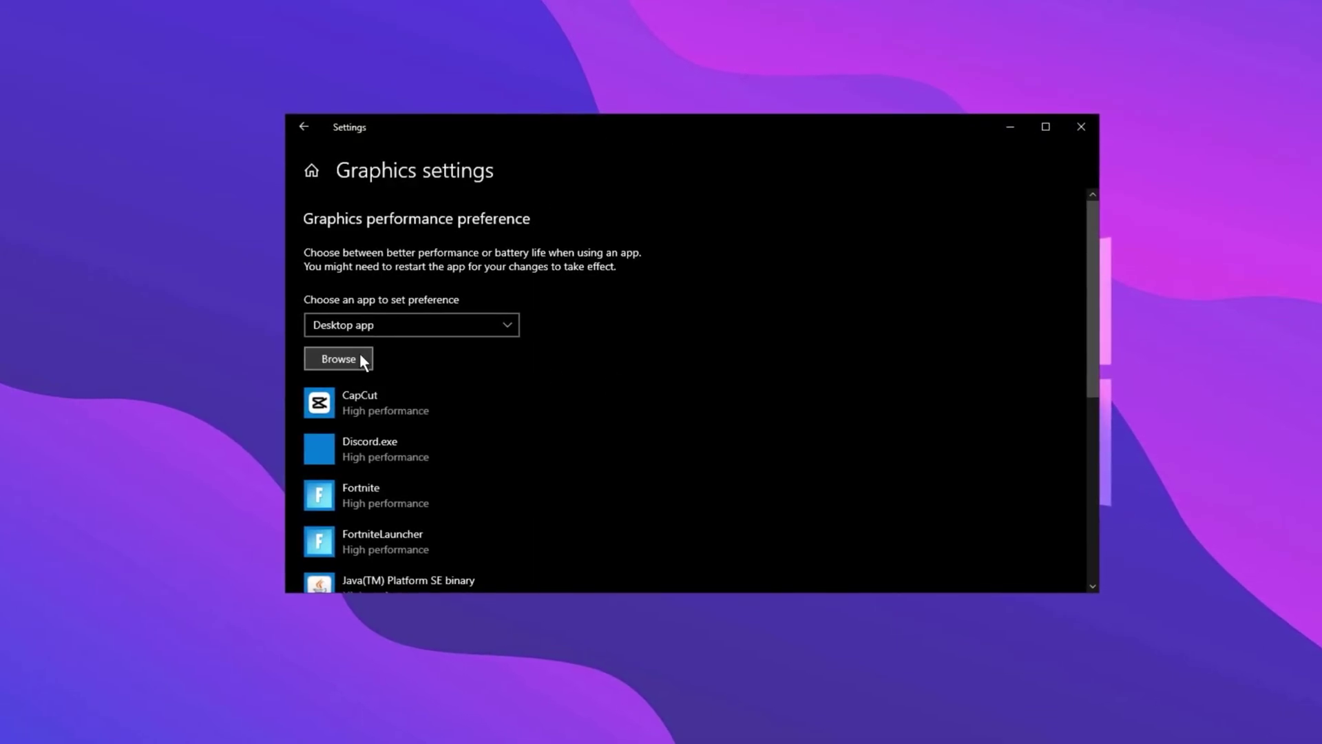
{"action": "left_click", "coordinate": [347, 358]}
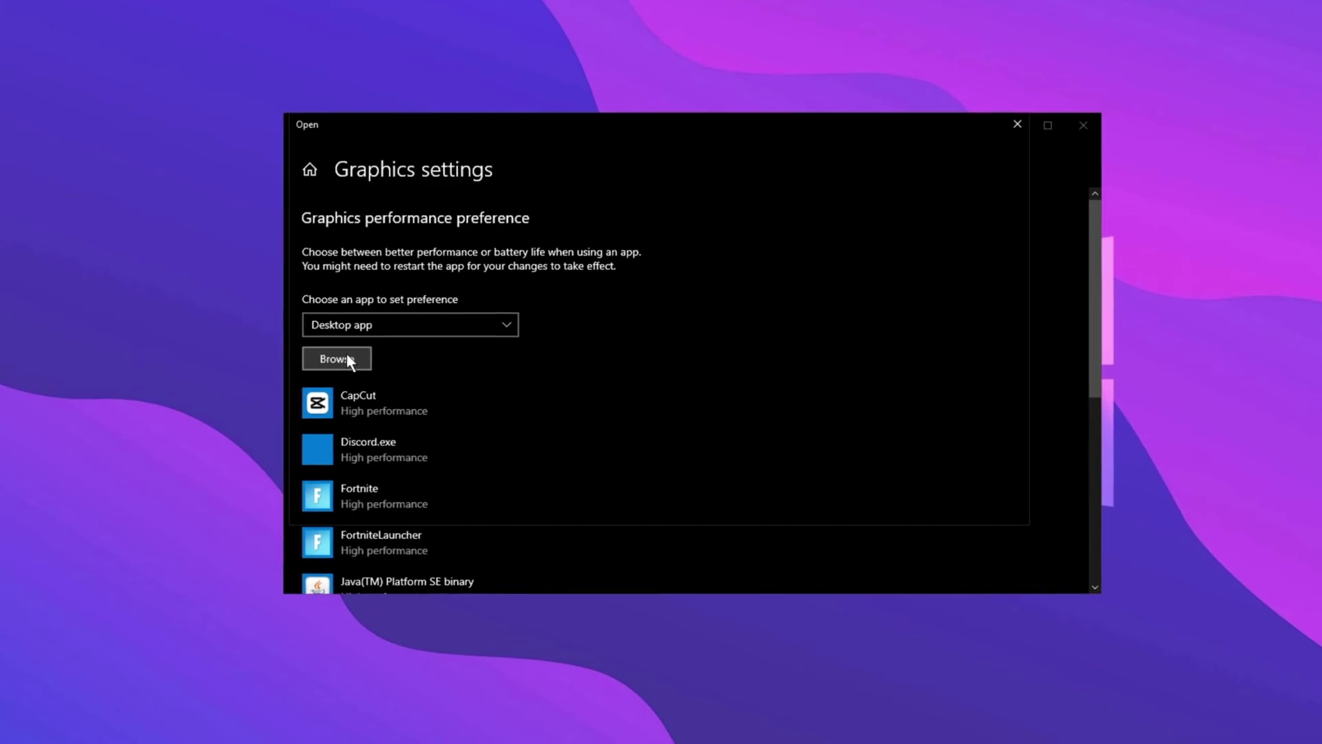
{"action": "left_click", "coordinate": [386, 407]}
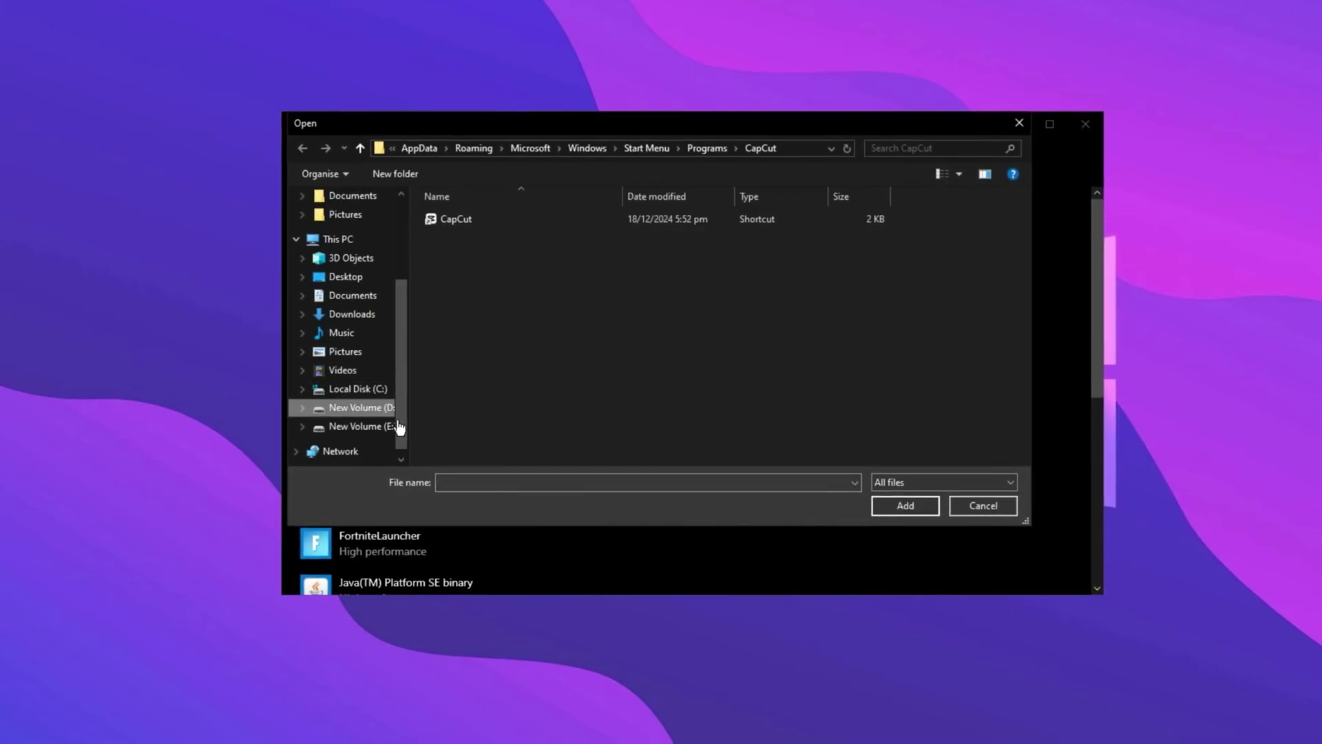
{"action": "double_click", "coordinate": [458, 248]}
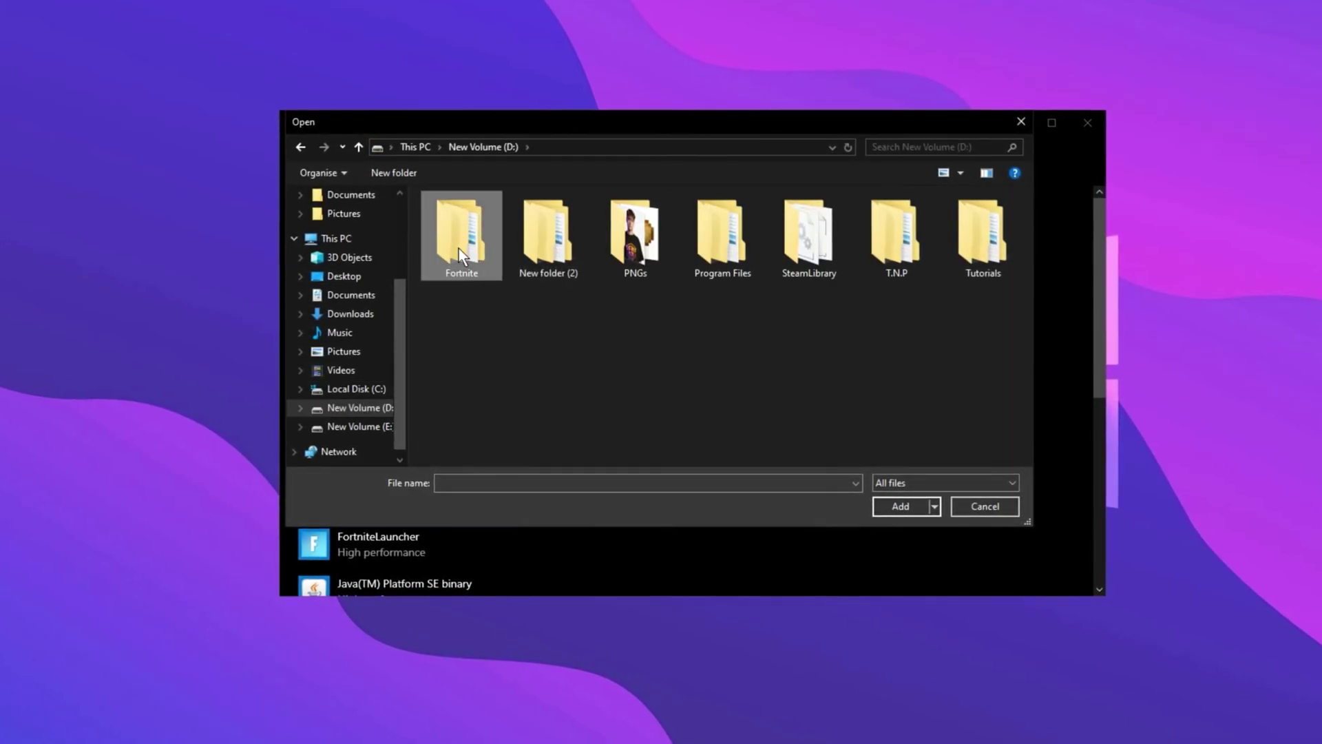
{"action": "double_click", "coordinate": [460, 220]}
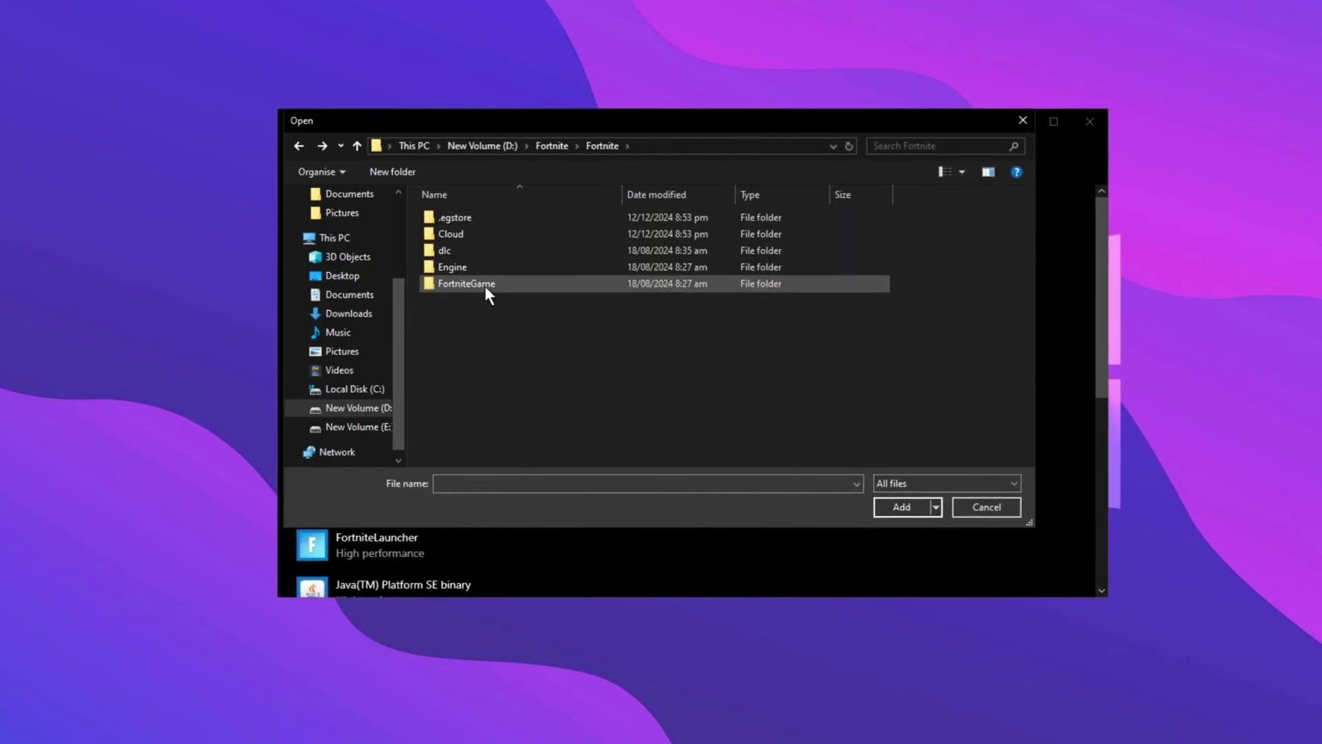
{"action": "double_click", "coordinate": [485, 284]}
{"action": "double_click", "coordinate": [454, 217]}
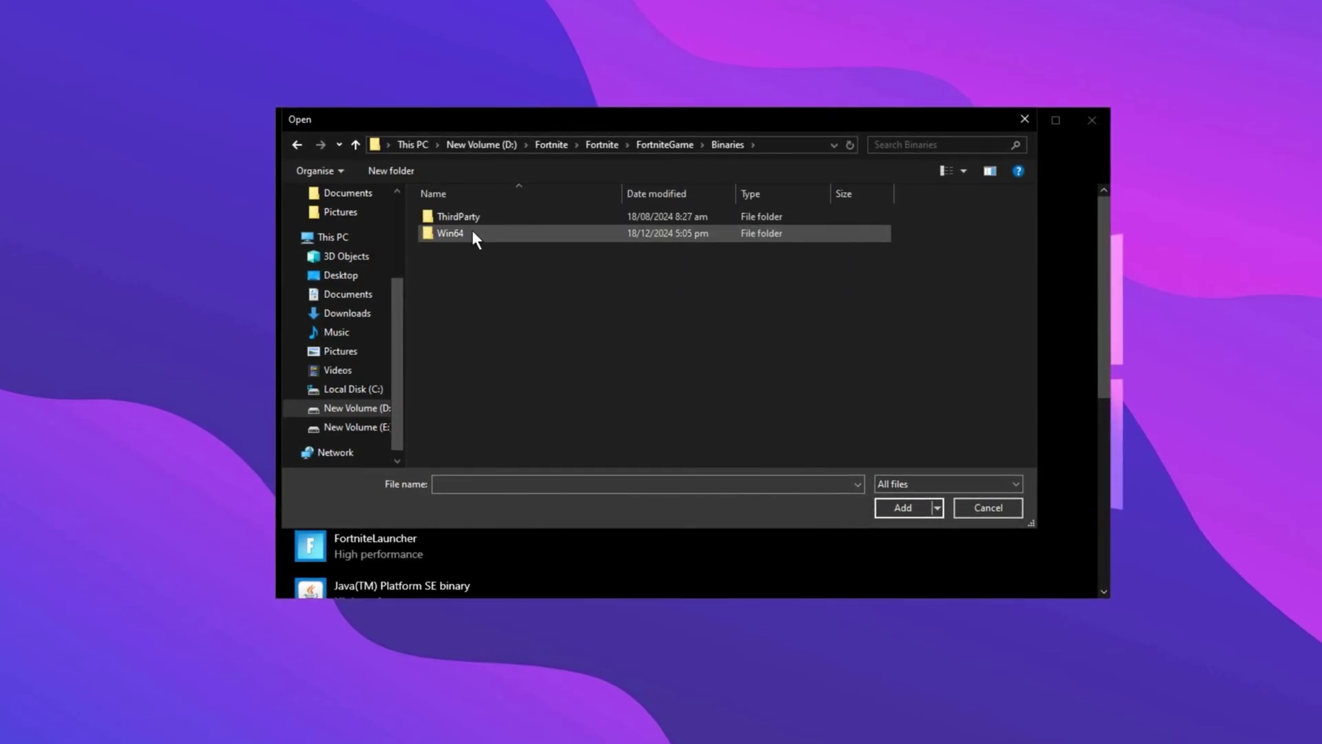
{"action": "double_click", "coordinate": [473, 231]}
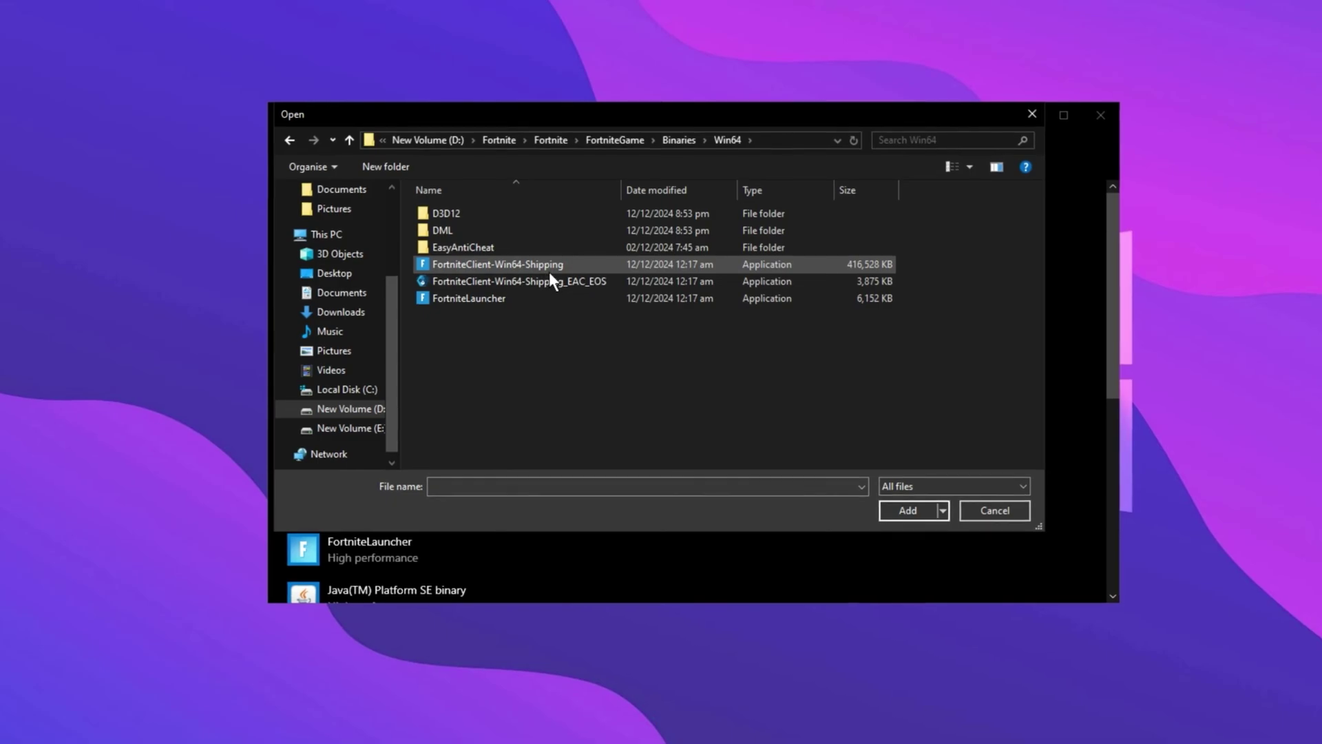
{"action": "left_click", "coordinate": [909, 513]}
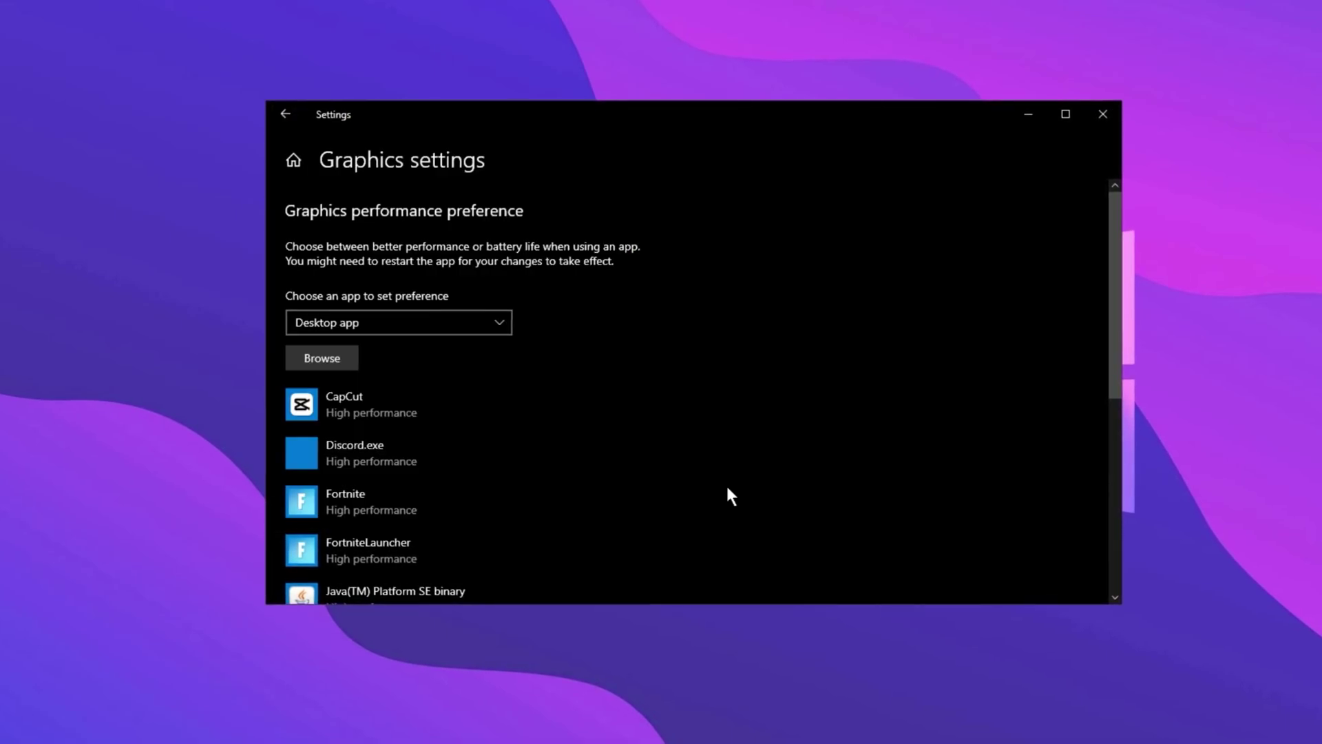
Set Fortnite's graphics preference to High performance and save it.
{"action": "left_click", "coordinate": [413, 516]}
{"action": "left_click", "coordinate": [525, 587]}
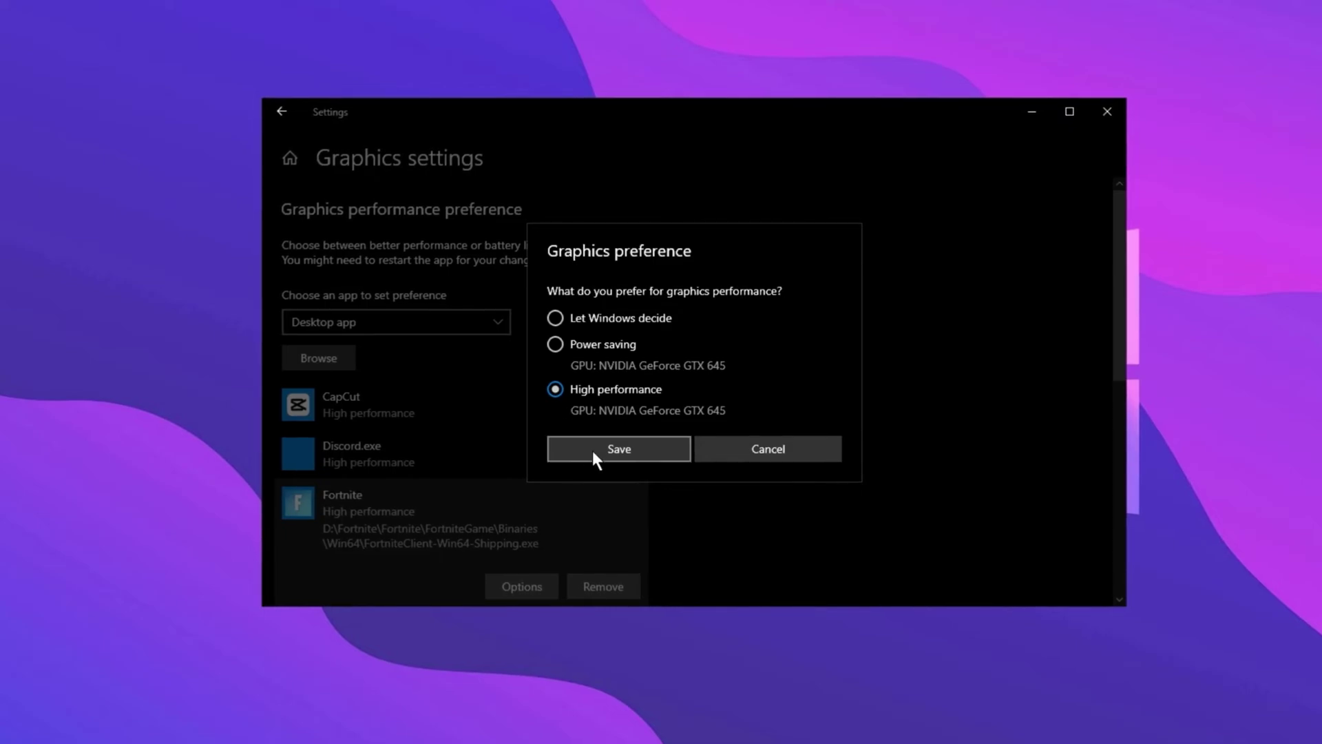
{"action": "left_click", "coordinate": [592, 450]}
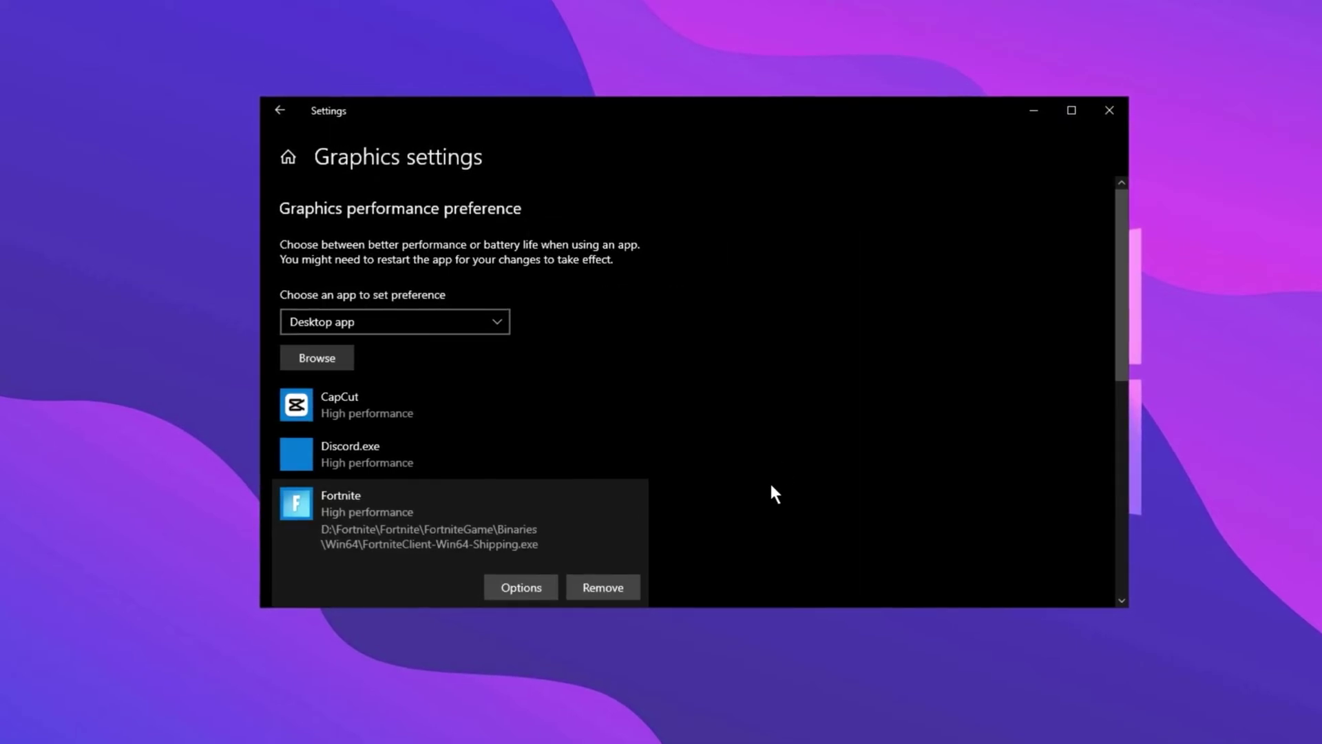